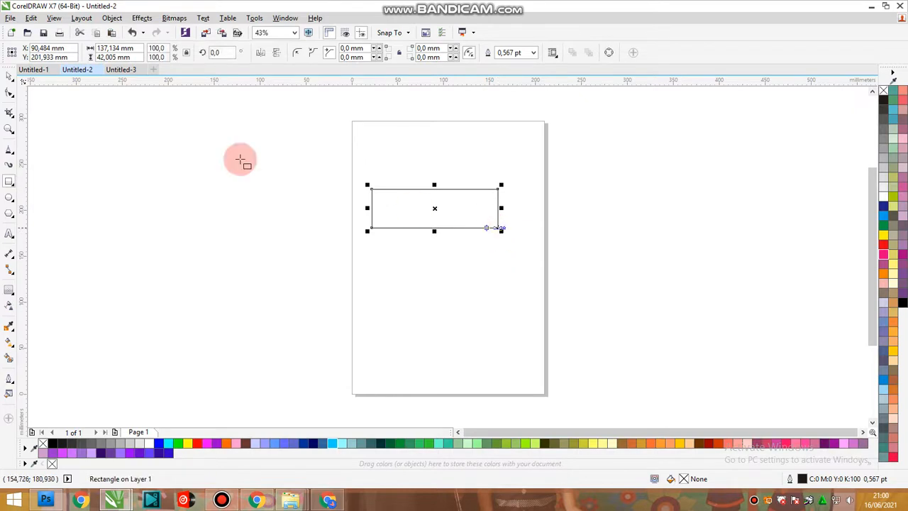
Change the document's measurement units to centimeters.
{"action": "left_click", "coordinate": [197, 137]}
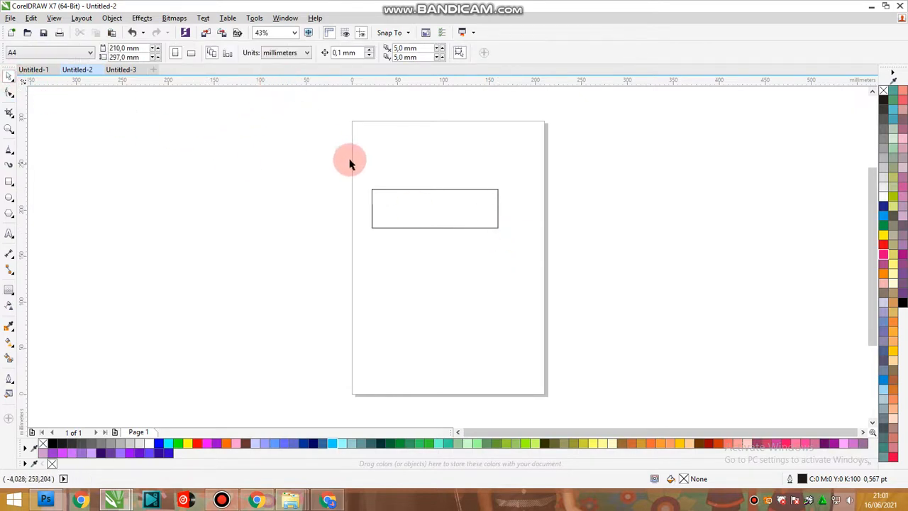
{"action": "left_click", "coordinate": [288, 54]}
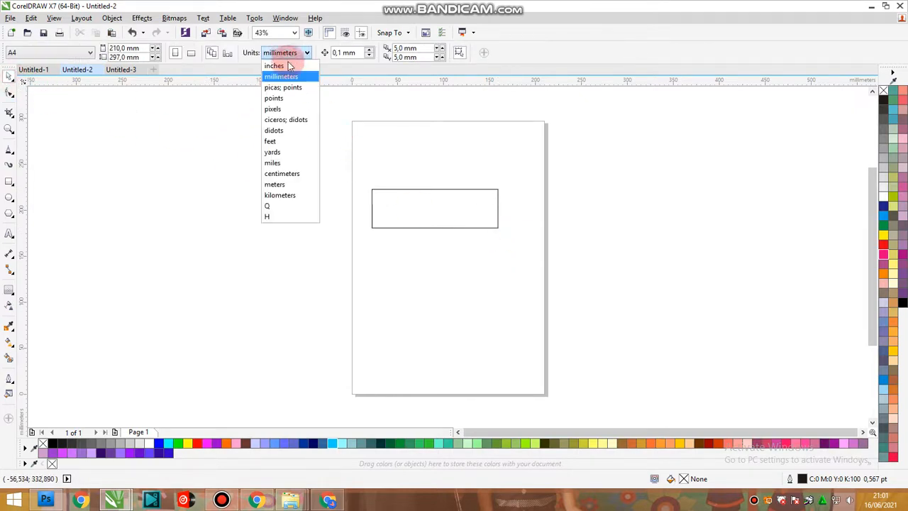
{"action": "left_click", "coordinate": [301, 176]}
Resize the rectangle to 5 cm wide and 2 cm high.
{"action": "left_click", "coordinate": [434, 218]}
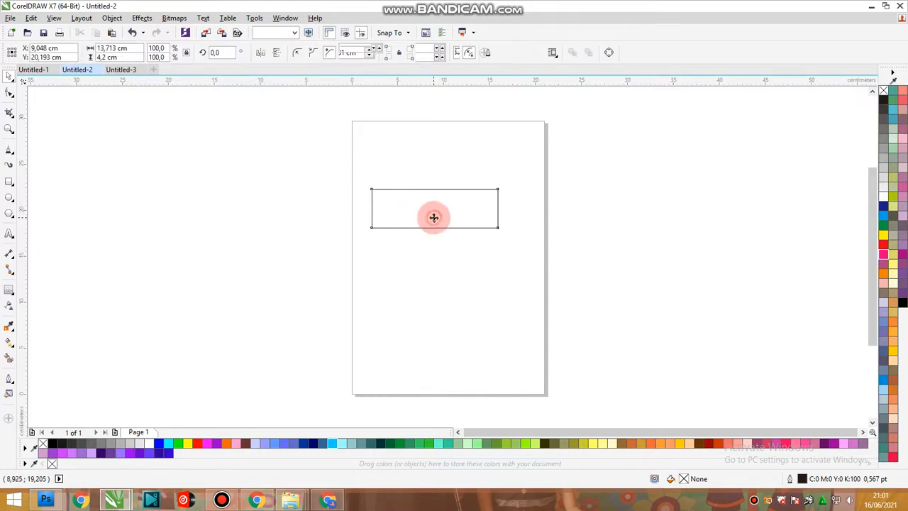
{"action": "left_click", "coordinate": [186, 55]}
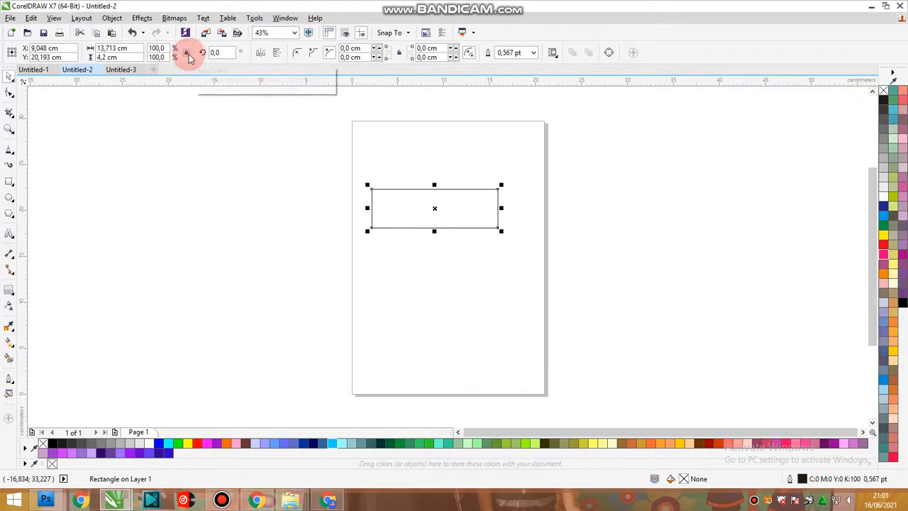
{"action": "left_click", "coordinate": [134, 47]}
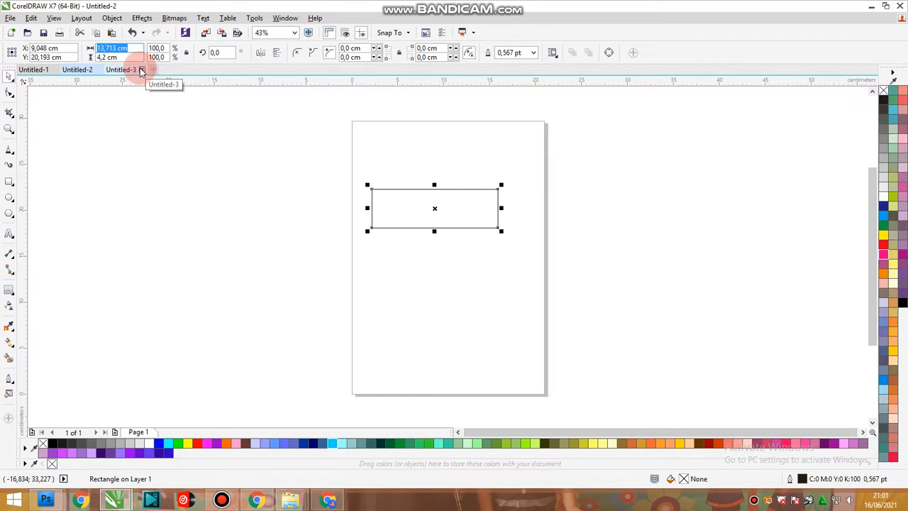
{"action": "type", "text": "5"}
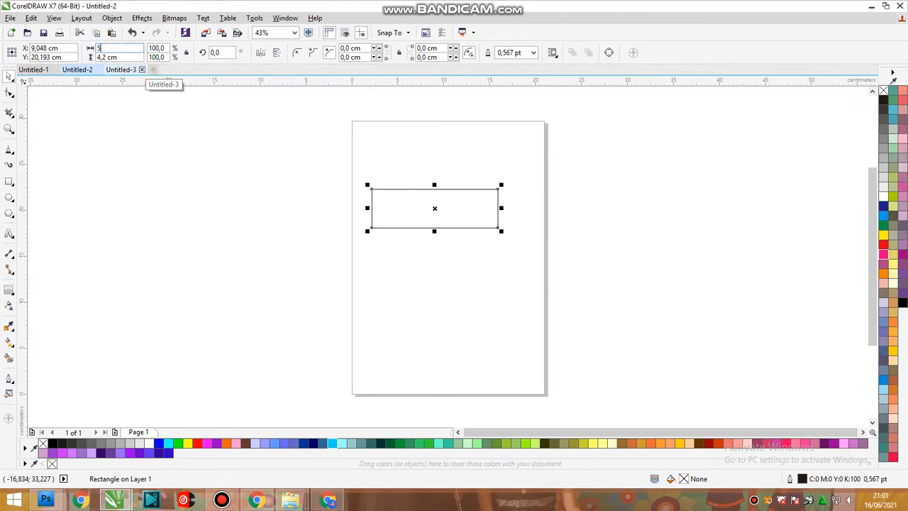
{"action": "left_click_drag", "start_coordinate": [124, 59], "coordinate": [12, 62]}
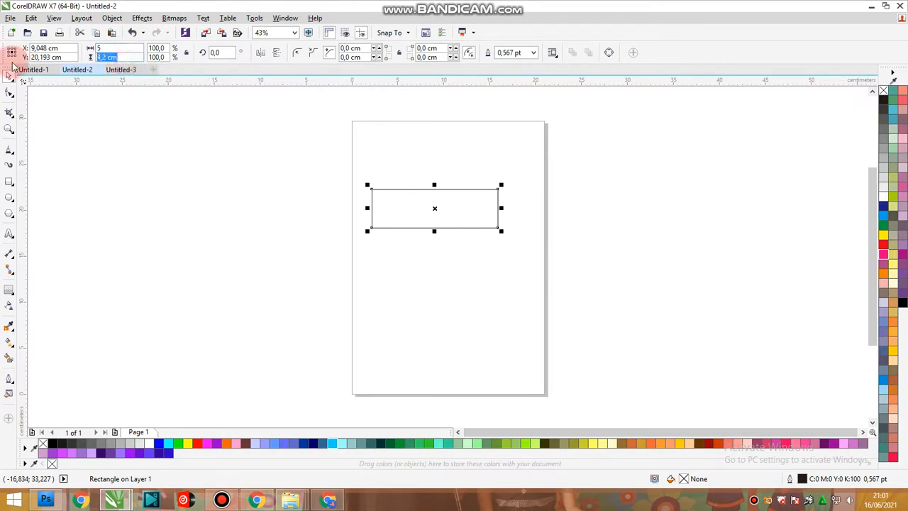
{"action": "type", "text": "2"}
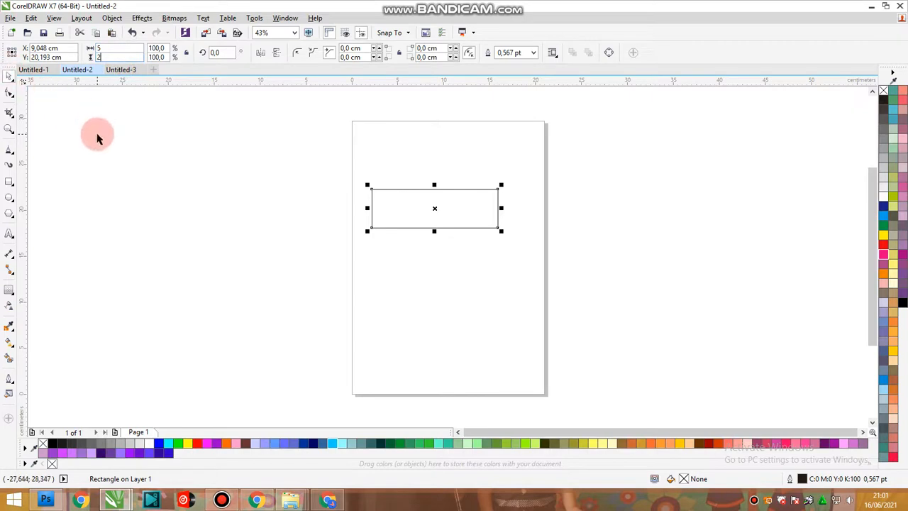
{"action": "key", "text": "Return"}
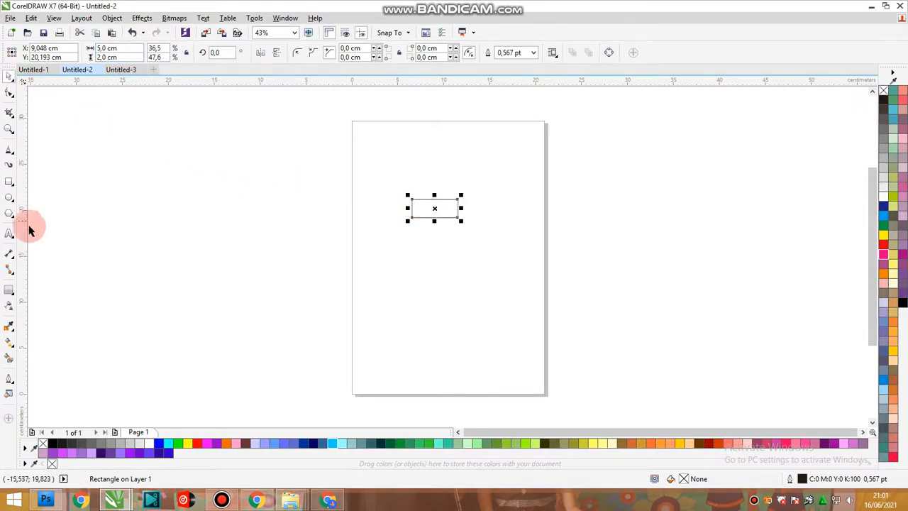
Set the rectangle's outline width to 1.5 pt.
{"action": "left_click", "coordinate": [9, 128]}
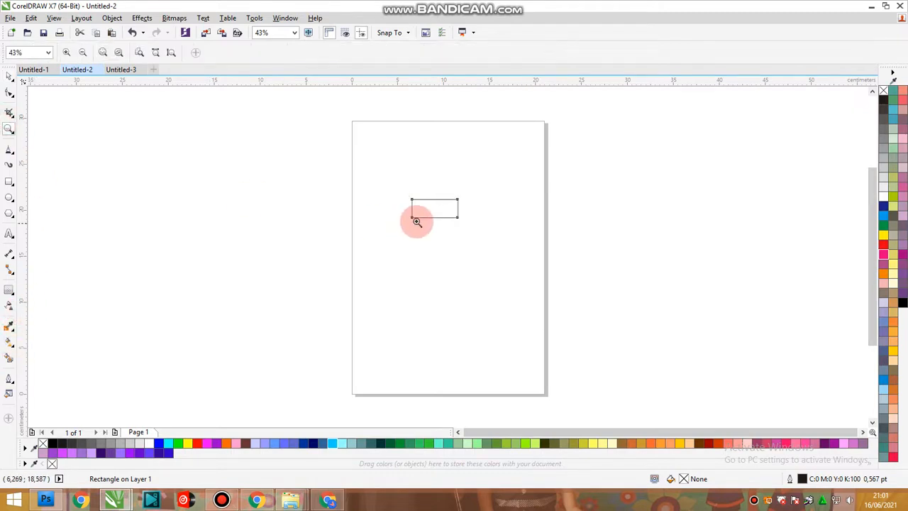
{"action": "left_click_drag", "start_coordinate": [403, 194], "coordinate": [468, 227]}
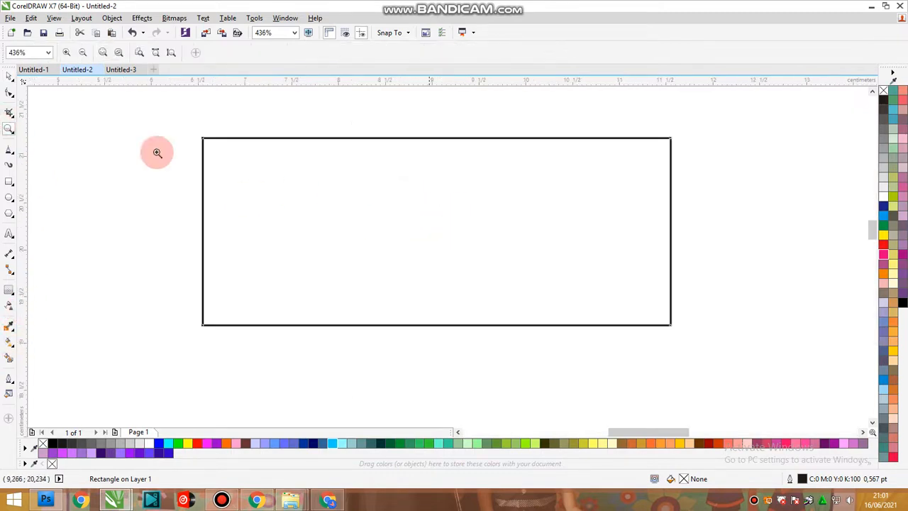
{"action": "left_click", "coordinate": [10, 77]}
{"action": "left_click", "coordinate": [106, 117]}
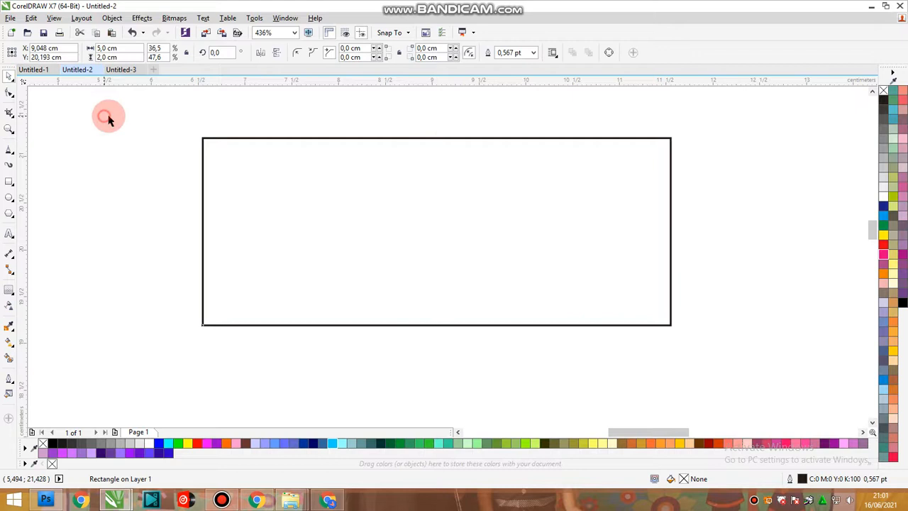
{"action": "left_click", "coordinate": [393, 189]}
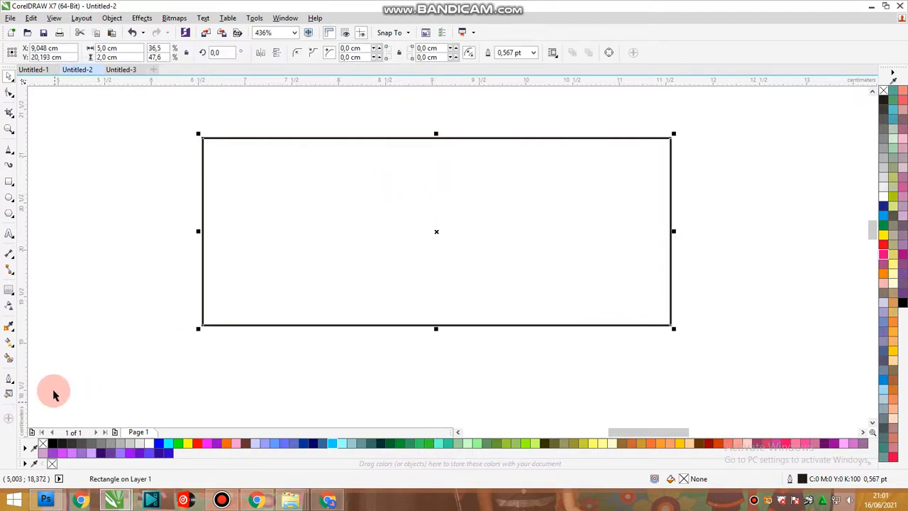
{"action": "left_click", "coordinate": [8, 379]}
{"action": "left_click", "coordinate": [90, 311]}
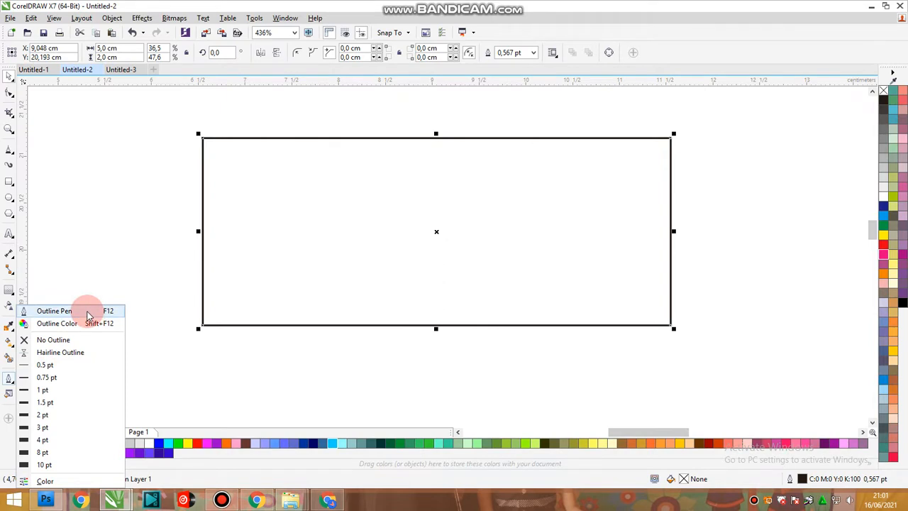
{"action": "left_click", "coordinate": [87, 311]}
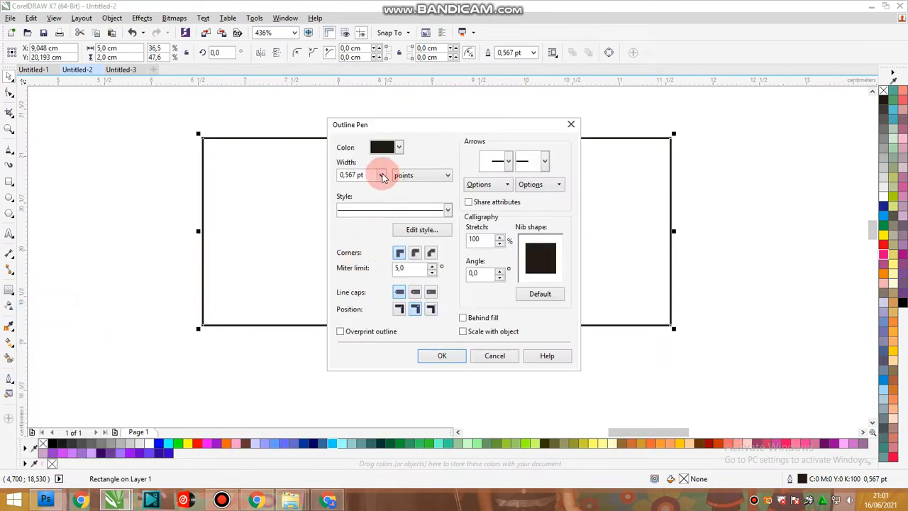
{"action": "left_click", "coordinate": [381, 176]}
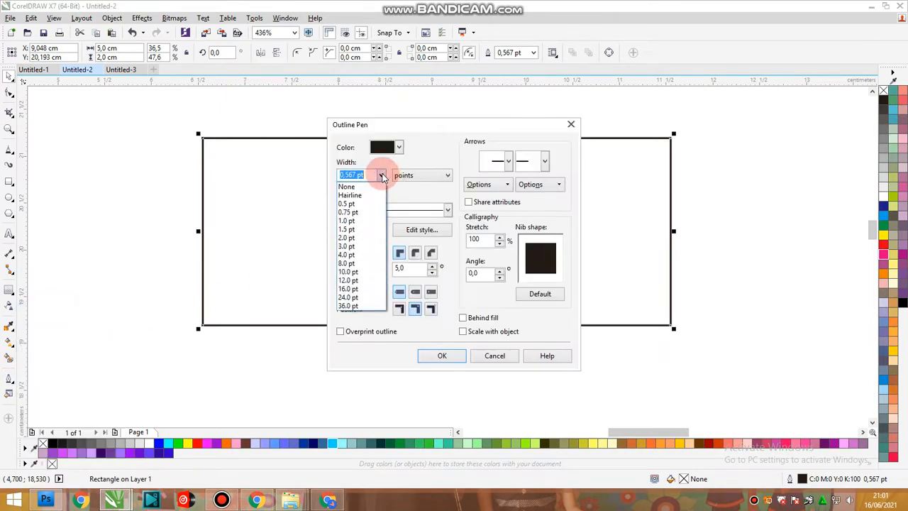
{"action": "left_click", "coordinate": [358, 230]}
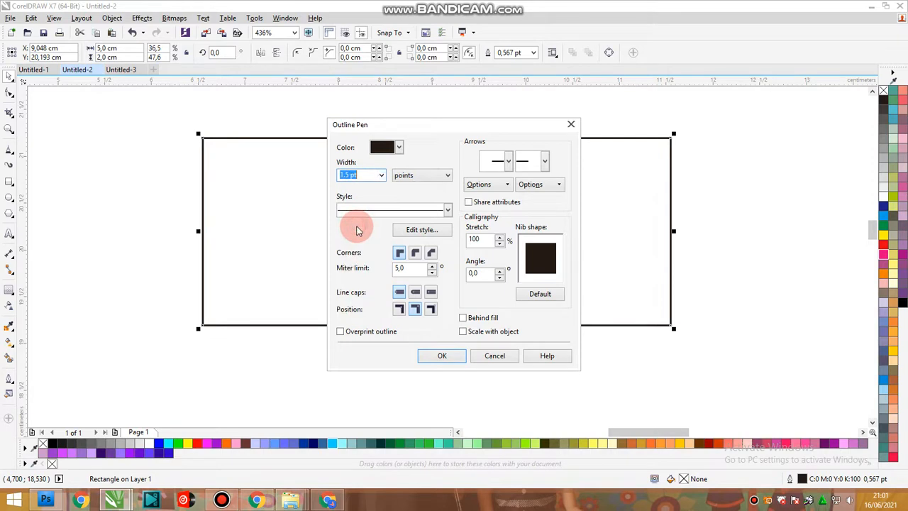
{"action": "left_click", "coordinate": [437, 361]}
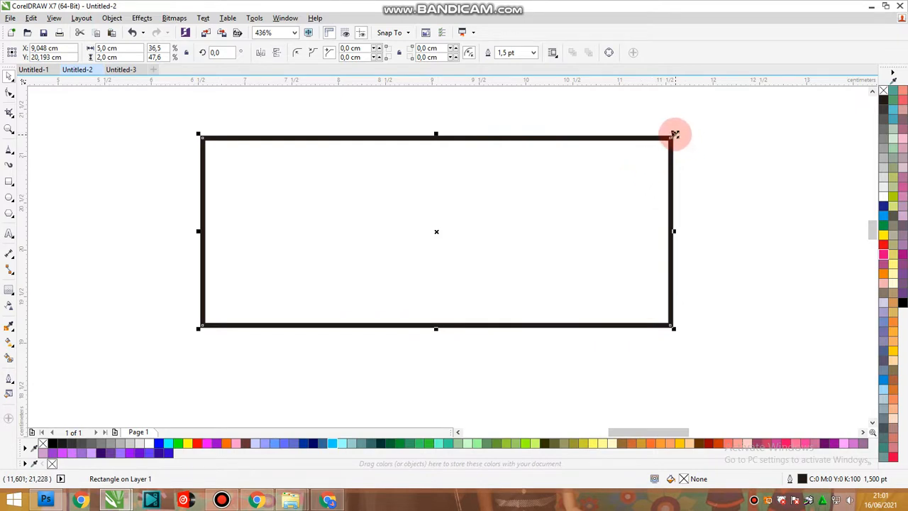
Create a concentric inner copy of the rectangle, about 4.72 by 1.71 cm, and set its outline width to 2 pt.
{"action": "left_click_drag", "start_coordinate": [674, 133], "coordinate": [641, 144]}
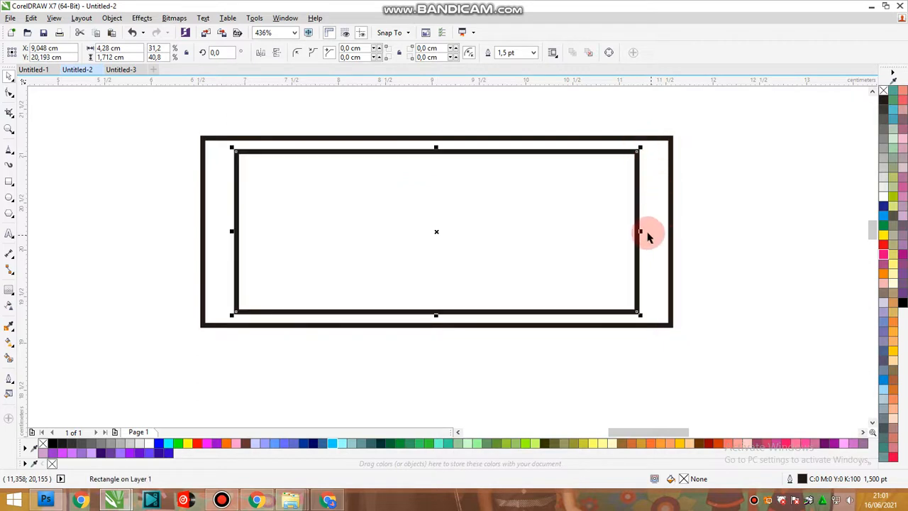
{"action": "left_click_drag", "start_coordinate": [642, 232], "coordinate": [661, 231]}
{"action": "left_click", "coordinate": [8, 378]}
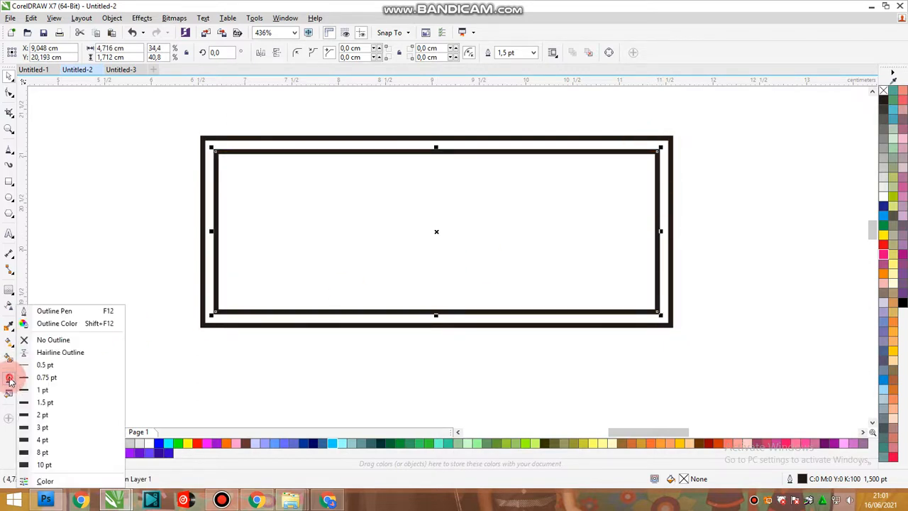
{"action": "left_click", "coordinate": [70, 311]}
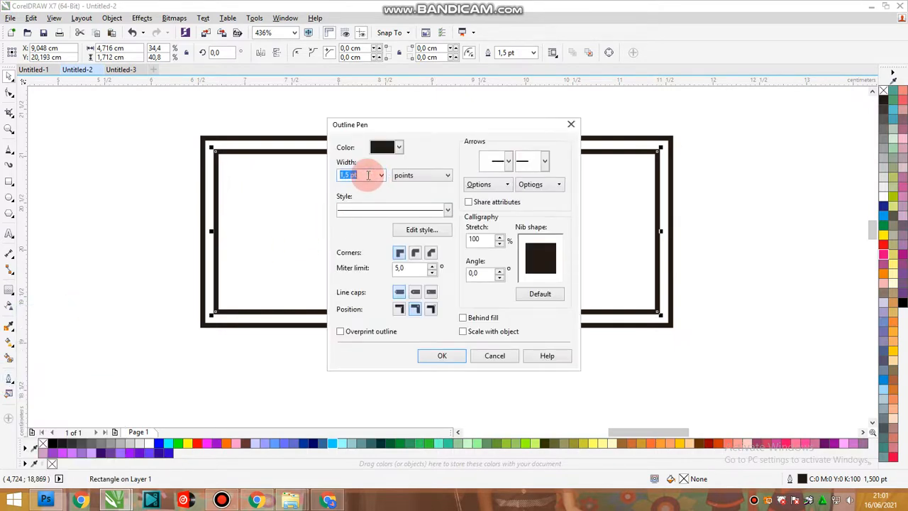
{"action": "type", "text": "2"}
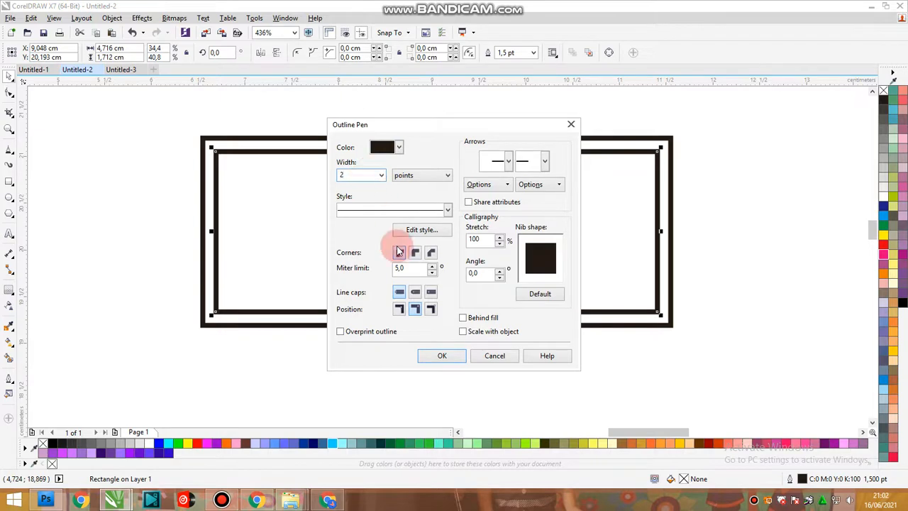
{"action": "left_click", "coordinate": [436, 361]}
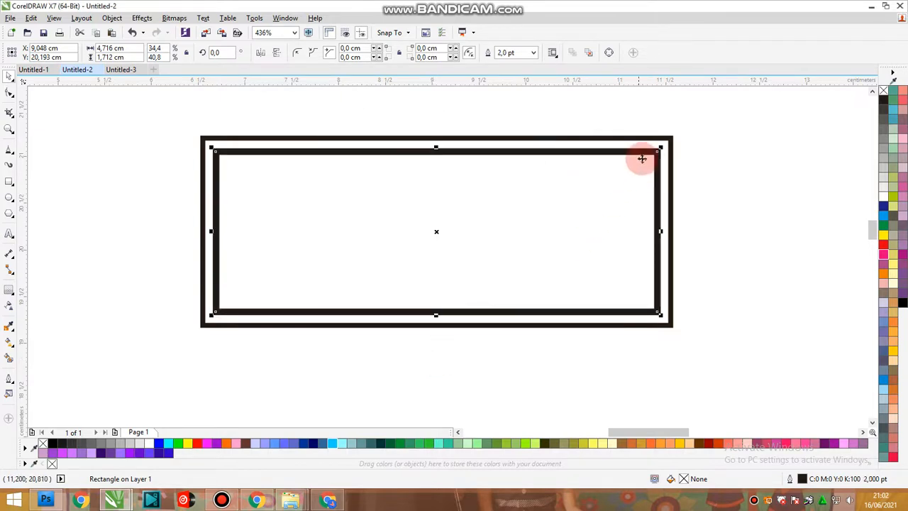
{"action": "left_click", "coordinate": [736, 235]}
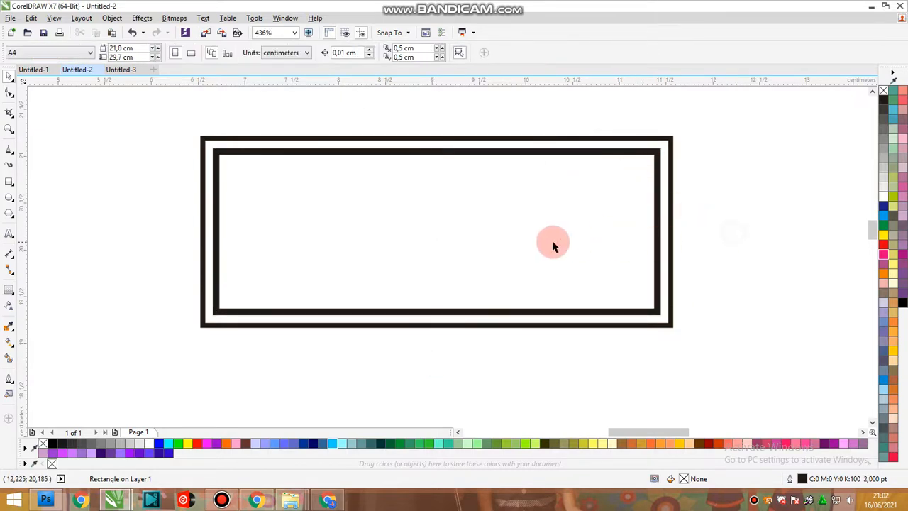
Add the name in capitals as a line of artistic text and place it above and to the right of the double frame.
{"action": "scroll", "coordinate": [499, 247], "scroll_direction": "down", "scroll_amount": 3}
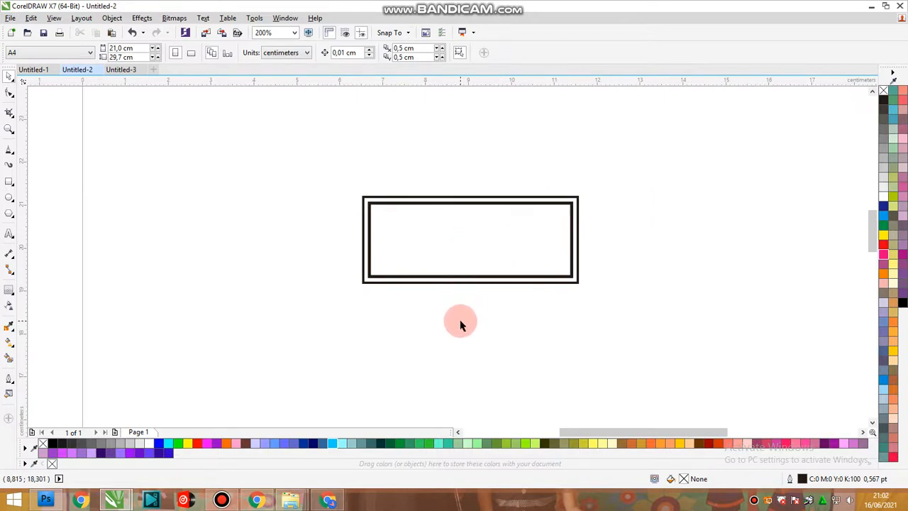
{"action": "left_click", "coordinate": [9, 237]}
{"action": "left_click", "coordinate": [440, 361]}
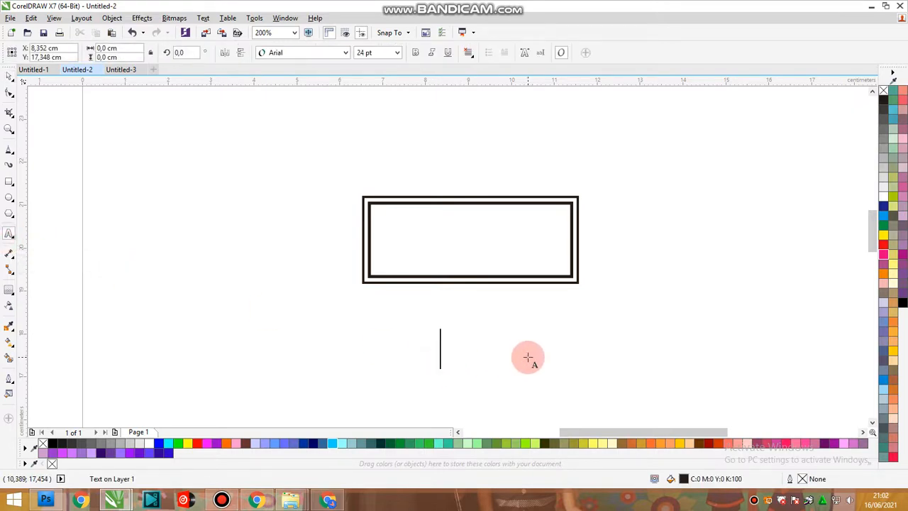
{"action": "type", "text": "DANI"}
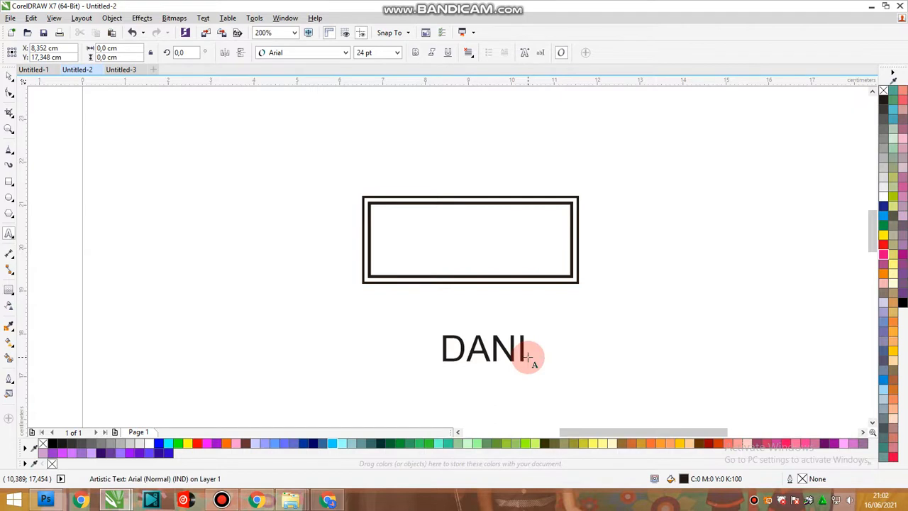
{"action": "type", "text": " JOK"}
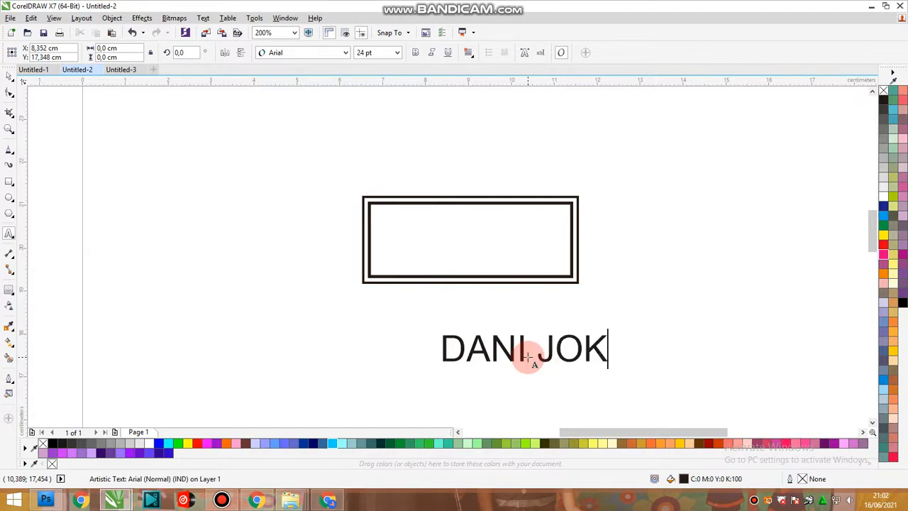
{"action": "key", "text": "Escape"}
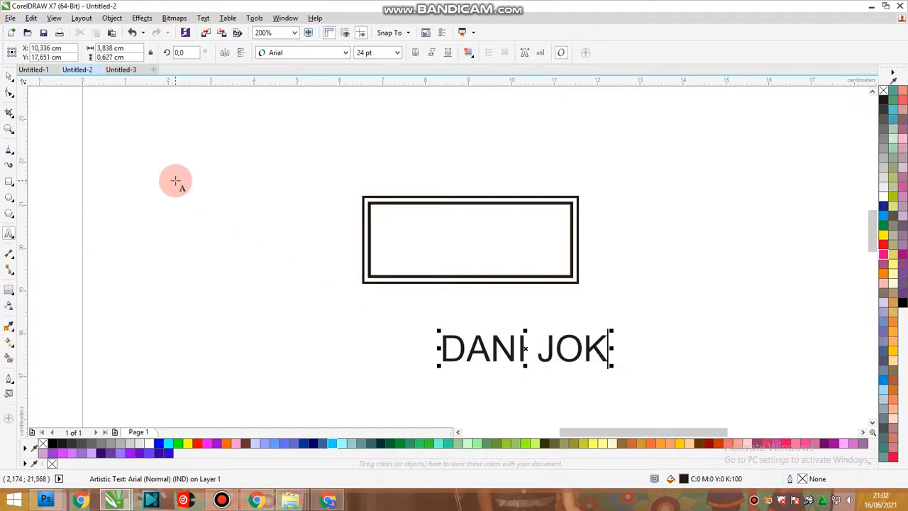
{"action": "left_click", "coordinate": [12, 77]}
{"action": "left_click_drag", "start_coordinate": [553, 349], "coordinate": [744, 152]}
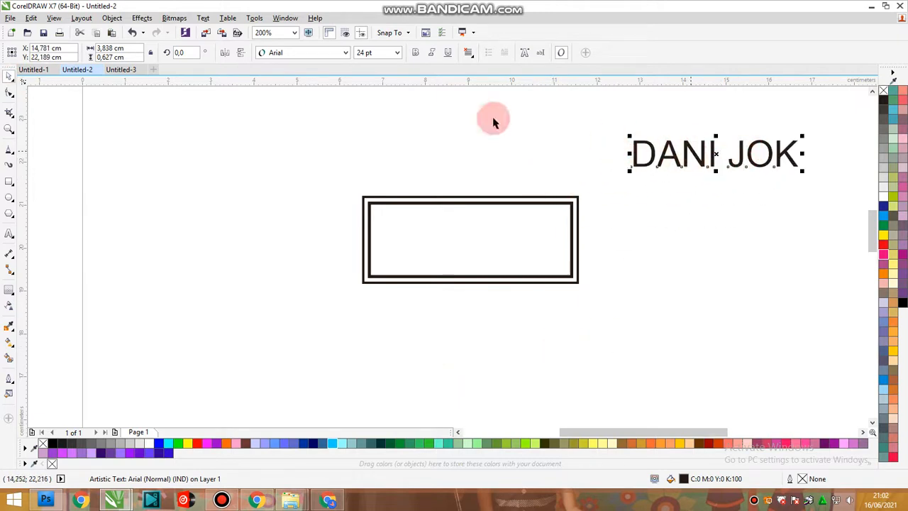
Set the name text's font to Arial Black and move it closer to the frame's upper-right corner.
{"action": "left_click", "coordinate": [345, 52]}
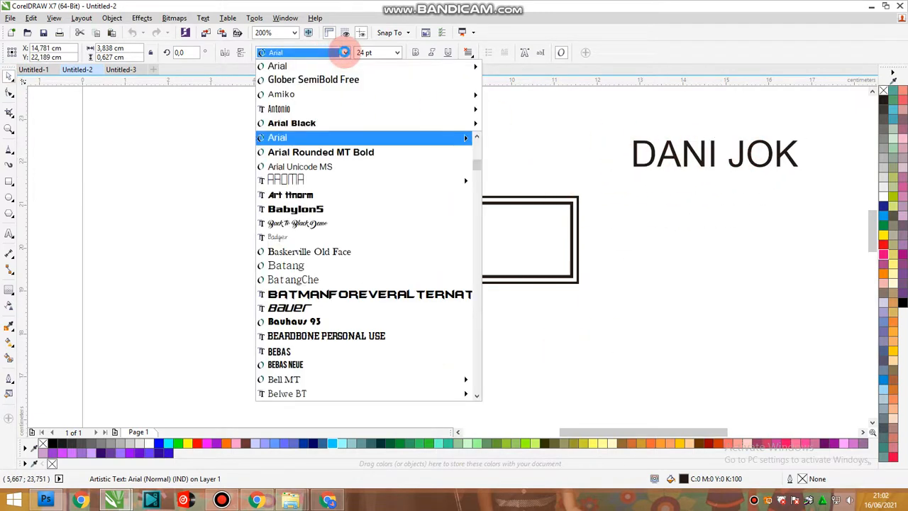
{"action": "left_click", "coordinate": [320, 123]}
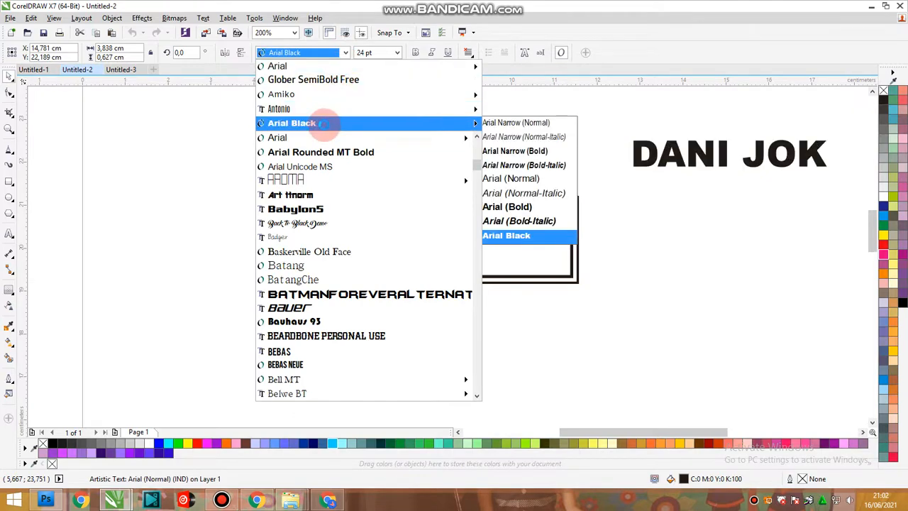
{"action": "left_click", "coordinate": [325, 124]}
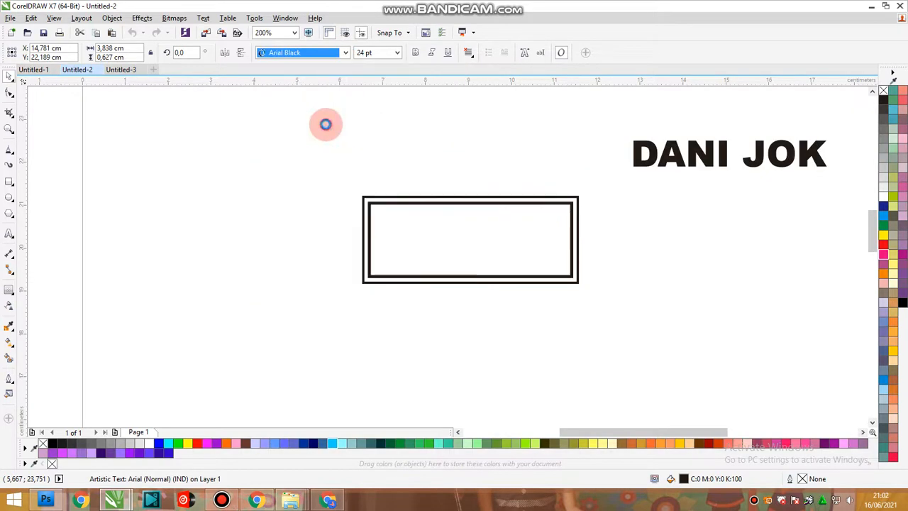
{"action": "left_click", "coordinate": [746, 168]}
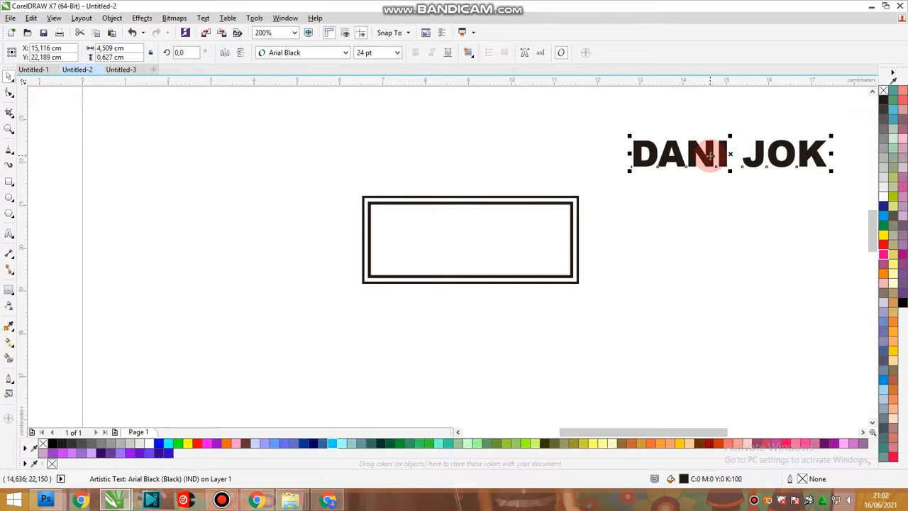
{"action": "left_click_drag", "start_coordinate": [709, 155], "coordinate": [600, 149]}
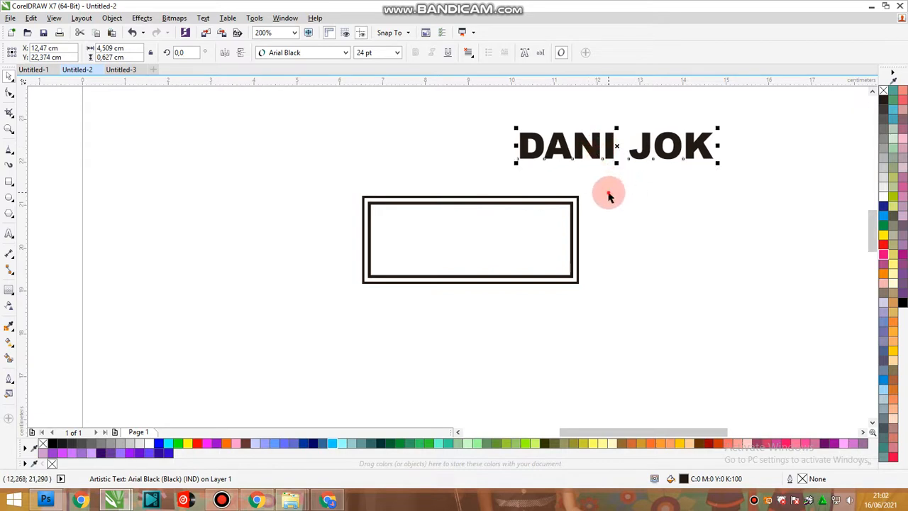
Break the line of name text above the frame apart into separate words.
{"action": "left_click", "coordinate": [609, 196]}
{"action": "left_click", "coordinate": [638, 159]}
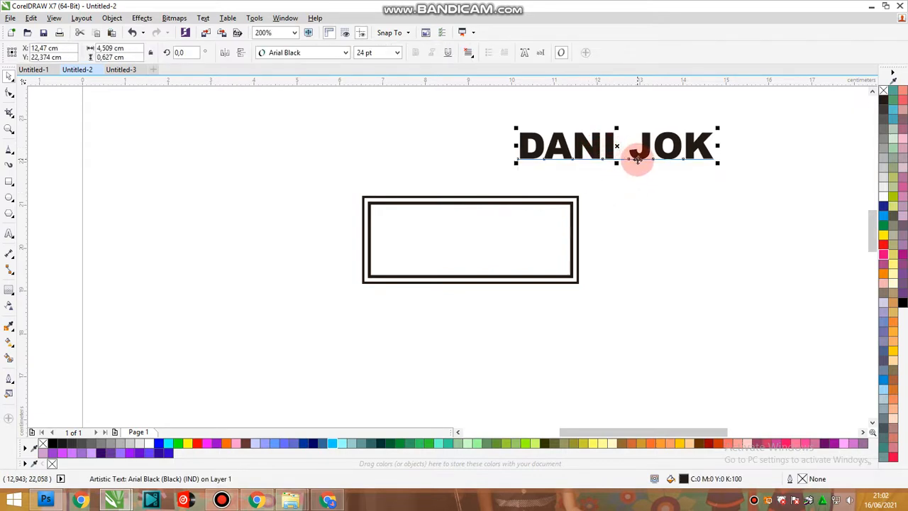
{"action": "left_click", "coordinate": [9, 233]}
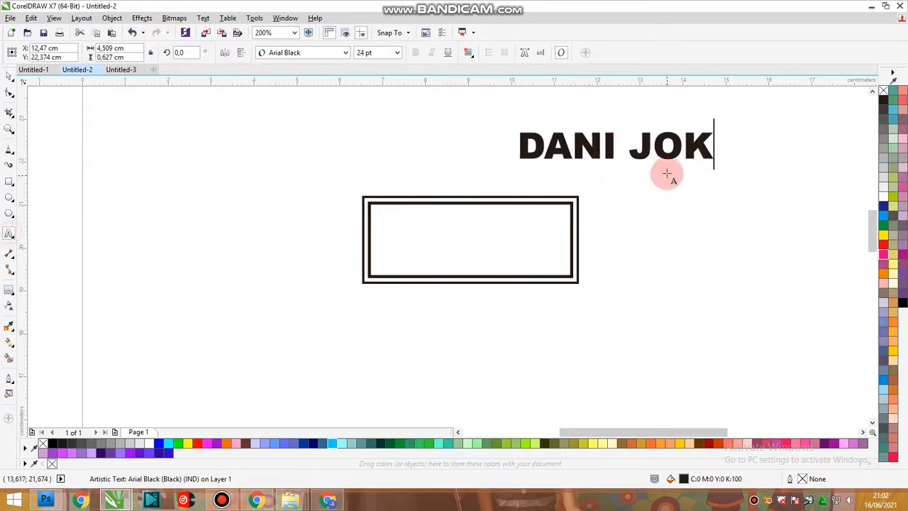
{"action": "left_click", "coordinate": [631, 147]}
{"action": "left_click", "coordinate": [9, 75]}
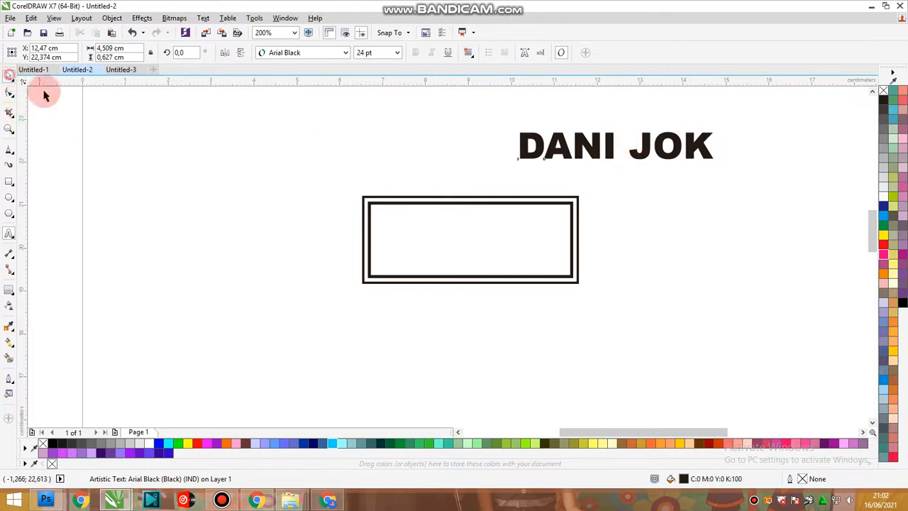
{"action": "left_click", "coordinate": [580, 177]}
{"action": "key", "text": "ctrl+k"}
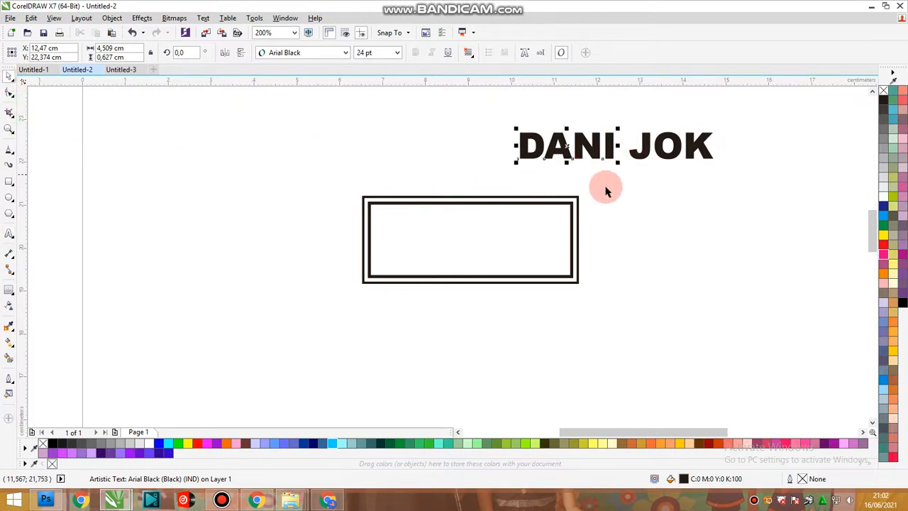
{"action": "left_click", "coordinate": [660, 210]}
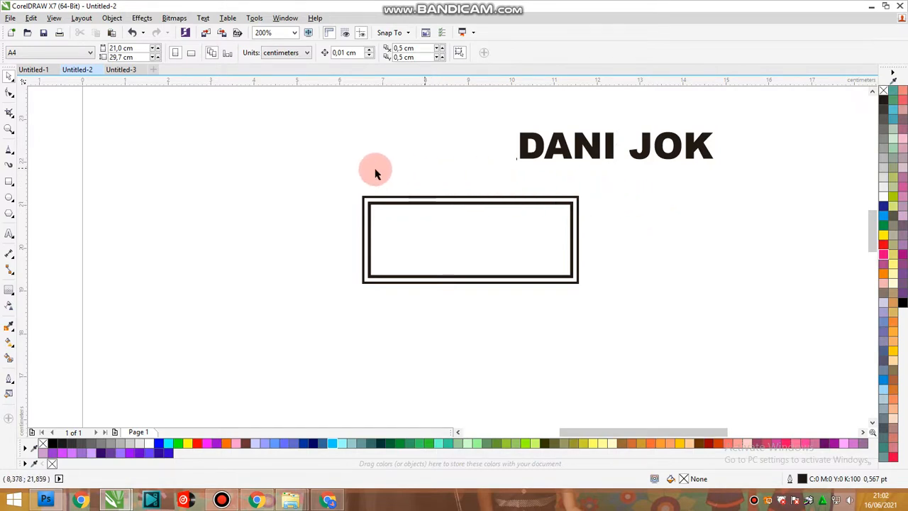
Add a two-line Arial note reading UNTUK MEMISAHKAN TEKS PERKATA and TEKAN “Ctrl K”, reducing its size to about 13.9 pt.
{"action": "key", "text": "F8"}
{"action": "left_click", "coordinate": [180, 148]}
{"action": "type", "text": "U"}
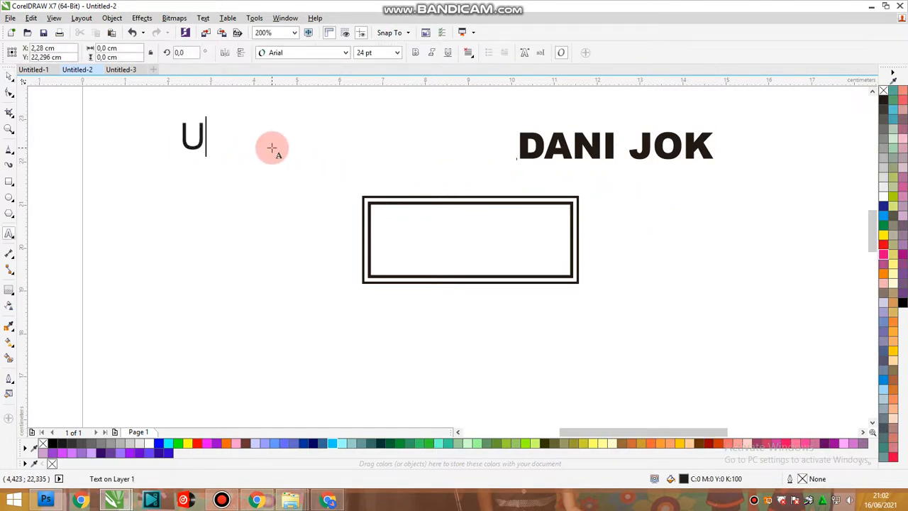
{"action": "type", "text": "NTUK MEMISAHKAN"}
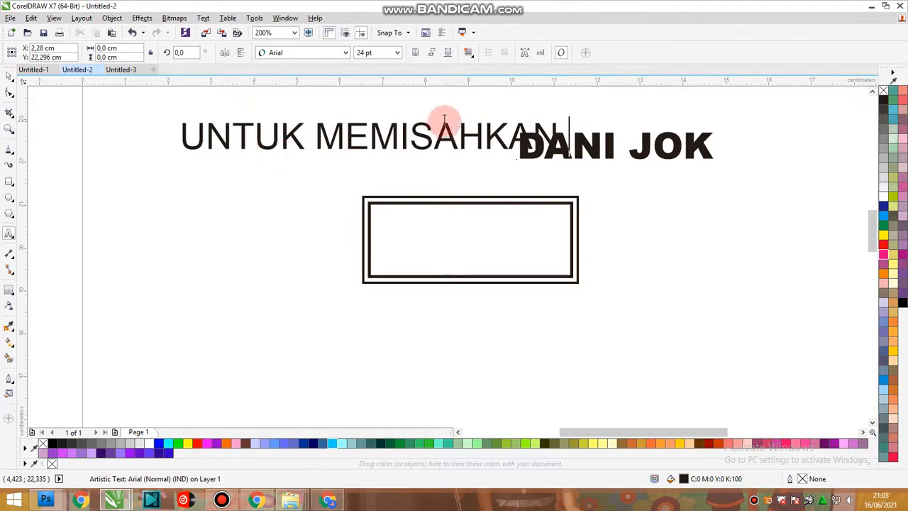
{"action": "left_click_drag", "start_coordinate": [561, 117], "coordinate": [399, 121]}
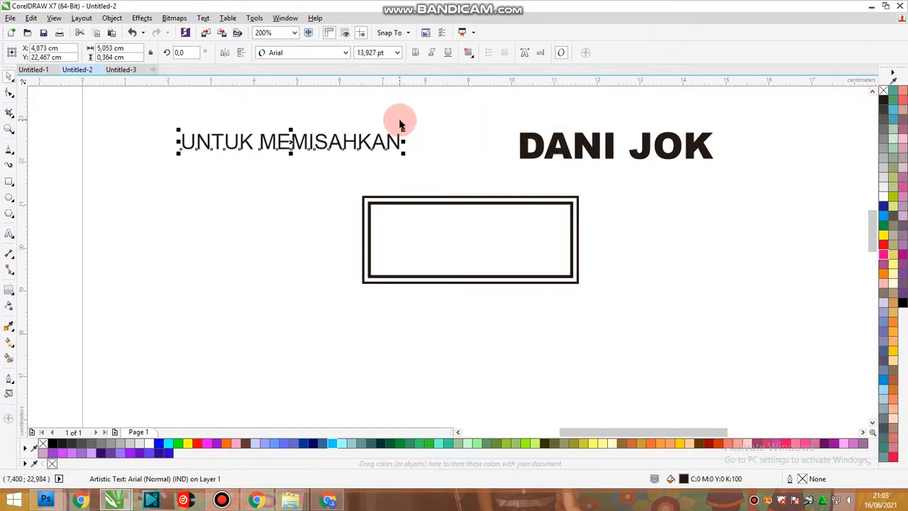
{"action": "type", "text": "TEKS PERKA"}
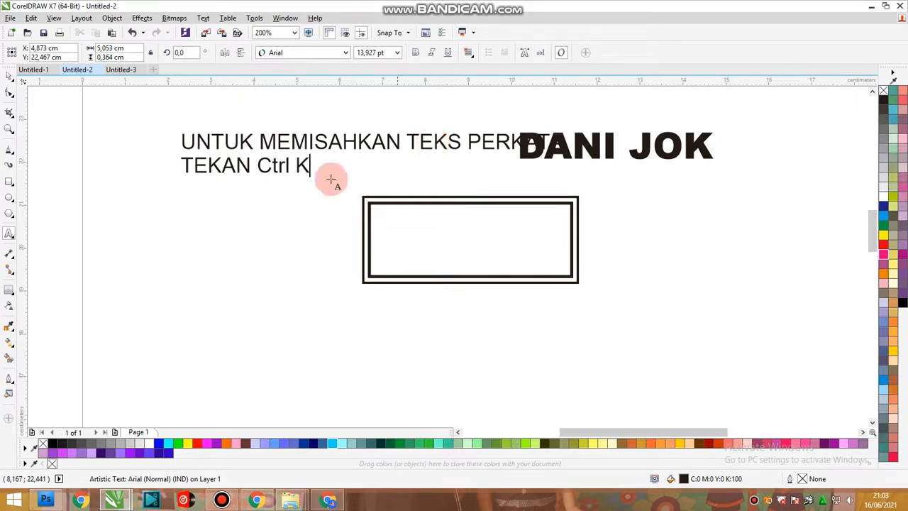
{"action": "left_click", "coordinate": [257, 165]}
{"action": "type", "text": "\""}
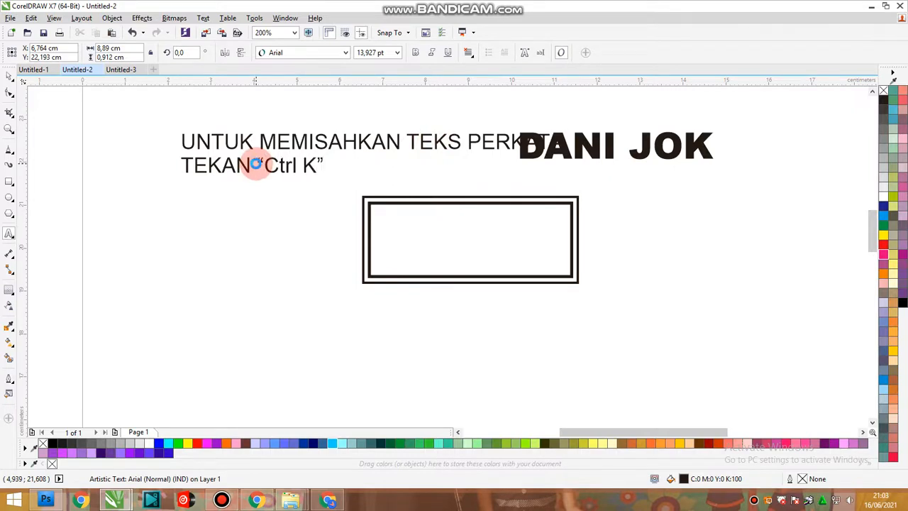
Centre-align the two lines of the note and move it to the empty area below the double frame.
{"action": "key", "text": "ctrl+a"}
{"action": "key", "text": "ctrl+e"}
{"action": "key", "text": "ctrl+space"}
{"action": "left_click_drag", "start_coordinate": [329, 143], "coordinate": [351, 346]}
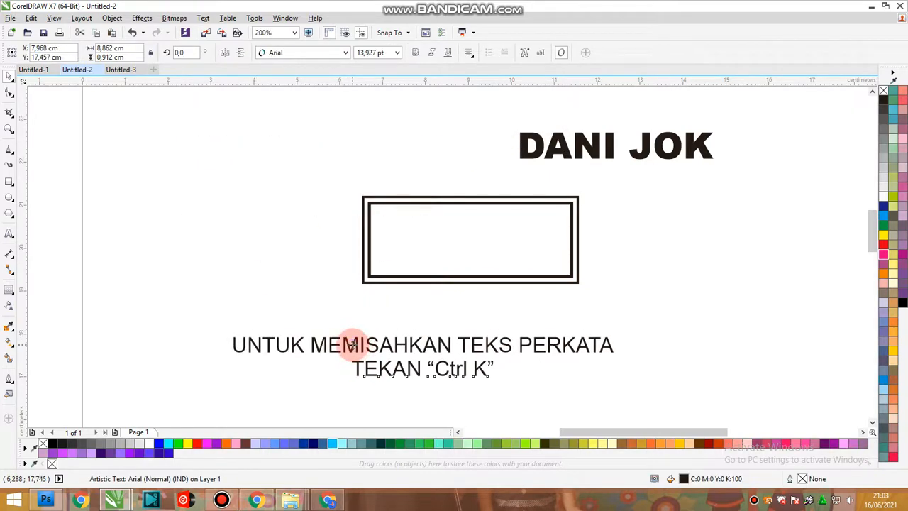
{"action": "key", "text": "shift+F2"}
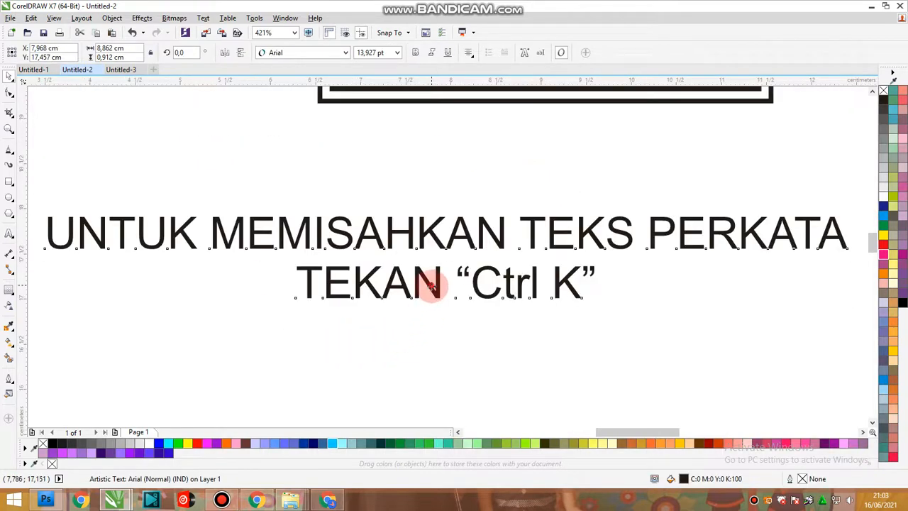
{"action": "left_click_drag", "start_coordinate": [430, 286], "coordinate": [430, 333]}
{"action": "key", "text": "shift+F2"}
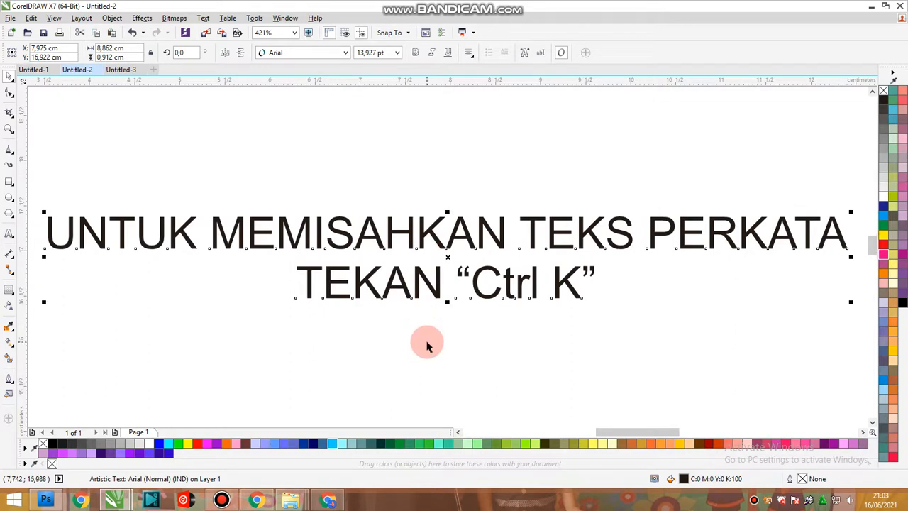
Delete the two-line instruction note below the frame.
{"action": "left_click", "coordinate": [432, 290]}
{"action": "key", "text": "Delete"}
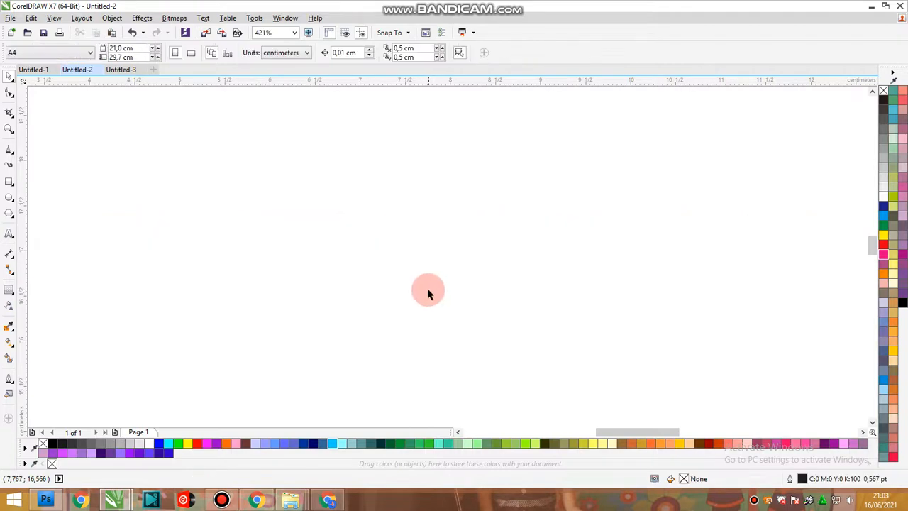
Stack the second name word directly under the first, above the frame, and align their left edges.
{"action": "scroll", "coordinate": [426, 291], "scroll_direction": "down", "scroll_amount": 5}
{"action": "key", "text": "F2"}
{"action": "left_click_drag", "start_coordinate": [350, 194], "coordinate": [551, 280]}
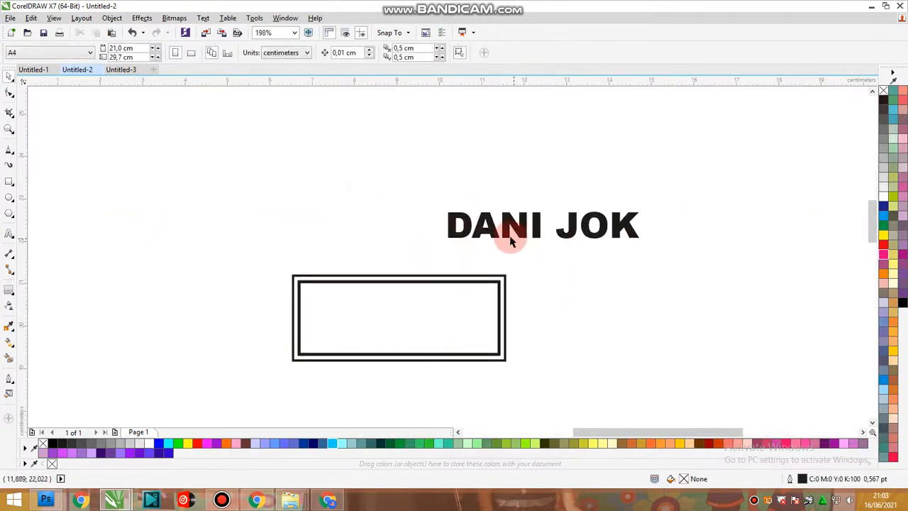
{"action": "left_click_drag", "start_coordinate": [514, 230], "coordinate": [533, 156]}
{"action": "left_click_drag", "start_coordinate": [572, 217], "coordinate": [473, 182]}
{"action": "left_click", "coordinate": [477, 156], "text": "shift"}
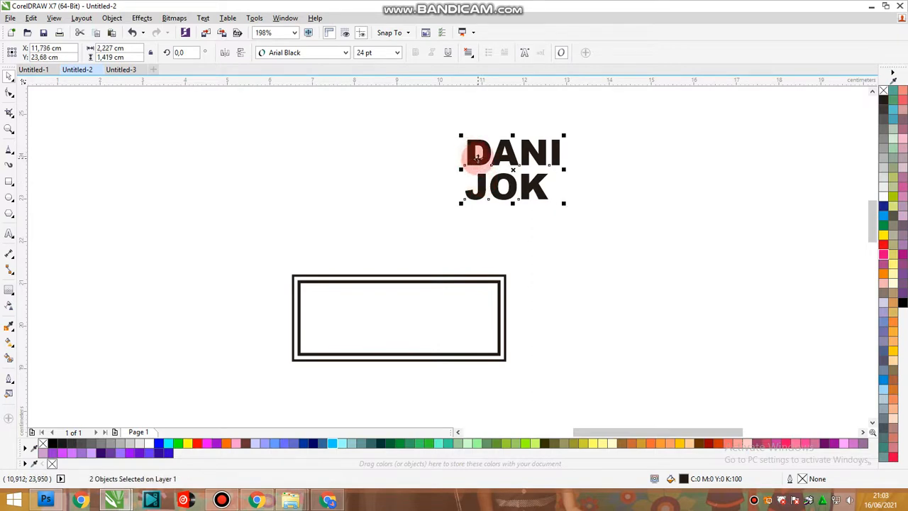
{"action": "key", "text": "l"}
{"action": "left_click", "coordinate": [582, 206]}
Enlarge the lower name word proportionally to about 2.21 cm wide so it matches the width of the upper word.
{"action": "left_click", "coordinate": [545, 195]}
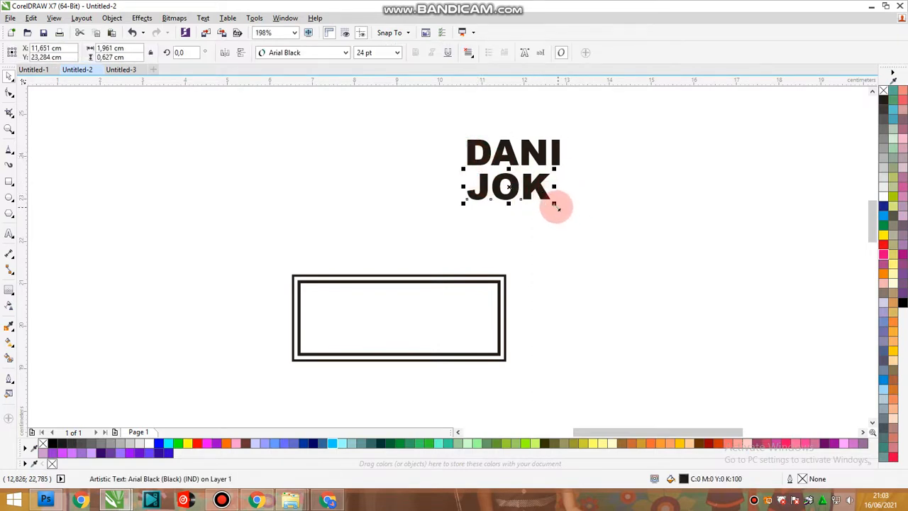
{"action": "left_click_drag", "start_coordinate": [555, 206], "coordinate": [566, 228]}
{"action": "scroll", "coordinate": [568, 189], "scroll_direction": "up", "scroll_amount": 2}
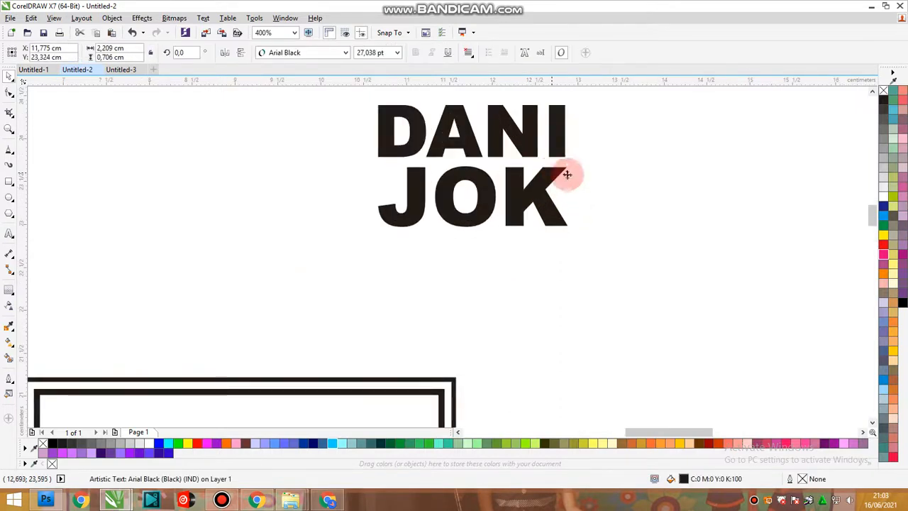
{"action": "left_click", "coordinate": [628, 219]}
Group the two stacked words and fit the group into the right part of the inner frame, about 2.56 cm wide.
{"action": "scroll", "coordinate": [629, 219], "scroll_direction": "down", "scroll_amount": 2}
{"action": "left_click_drag", "start_coordinate": [628, 147], "coordinate": [470, 252]}
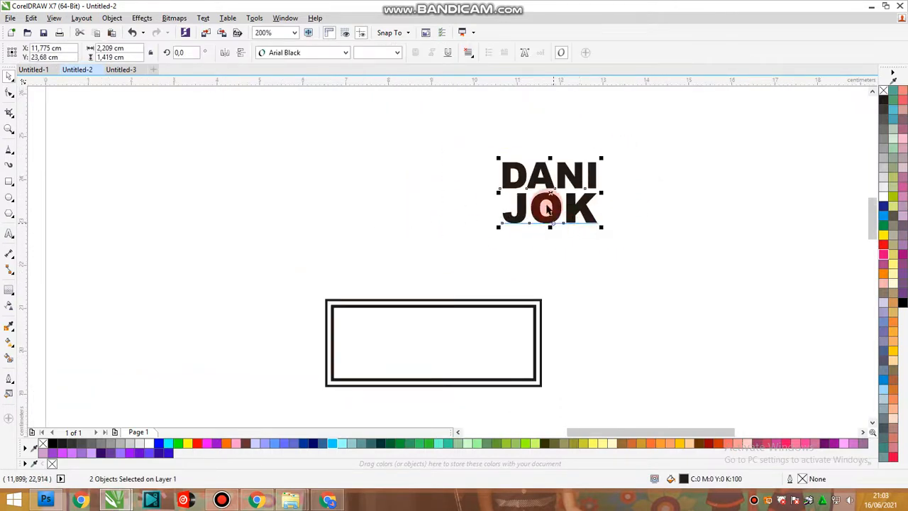
{"action": "left_click", "coordinate": [121, 20]}
{"action": "mouse_move", "coordinate": [163, 210]}
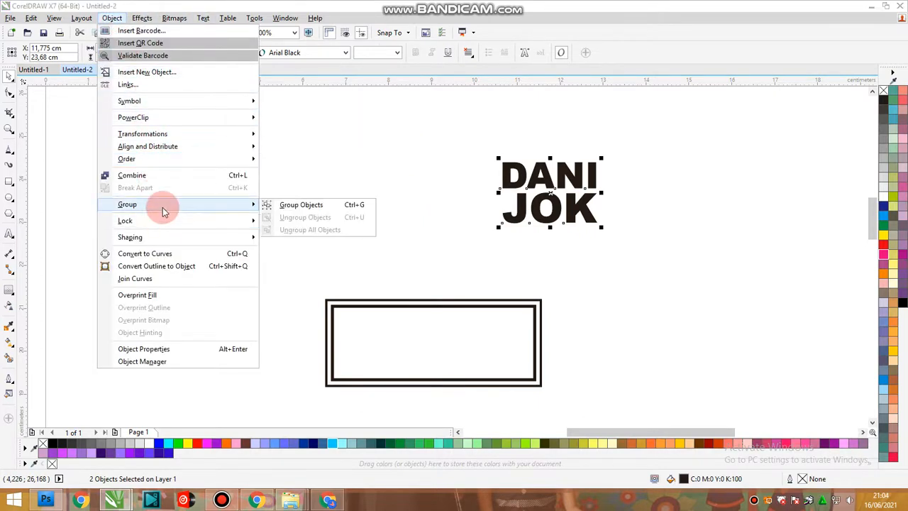
{"action": "left_click", "coordinate": [295, 206]}
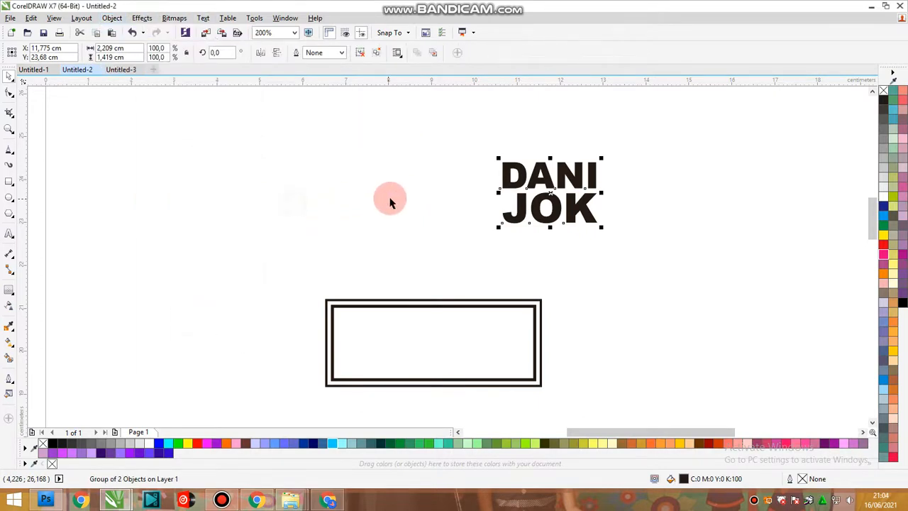
{"action": "left_click_drag", "start_coordinate": [510, 275], "coordinate": [403, 344]}
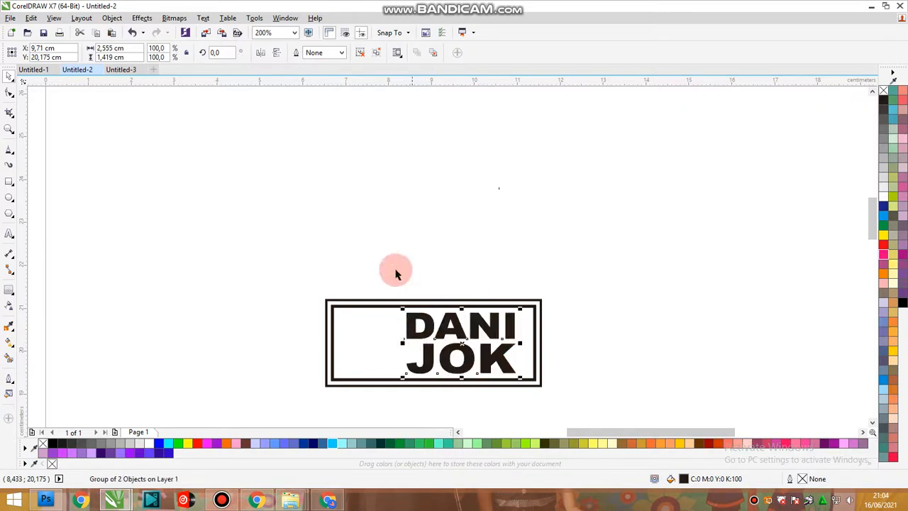
{"action": "left_click", "coordinate": [390, 259]}
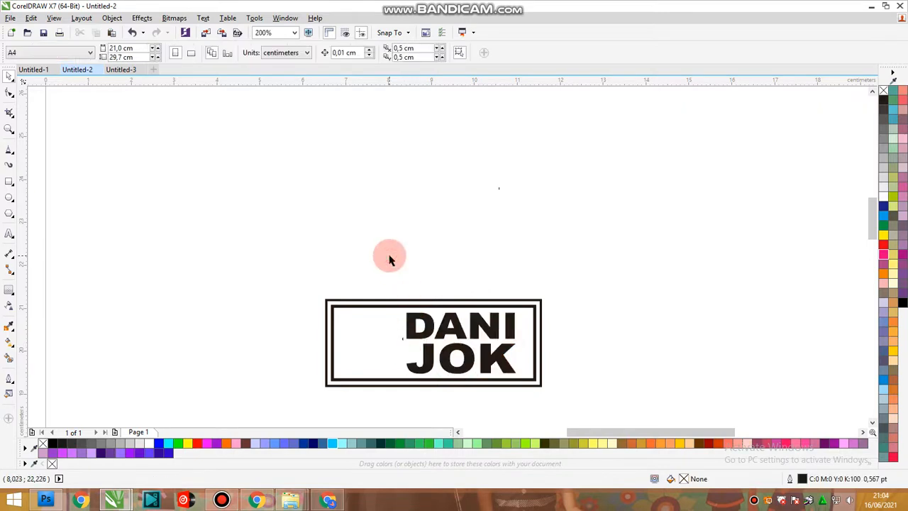
Copy the black seat silhouette from the Untitled-3 document and paste it into Untitled-2.
{"action": "left_click", "coordinate": [126, 70]}
{"action": "left_click", "coordinate": [454, 268]}
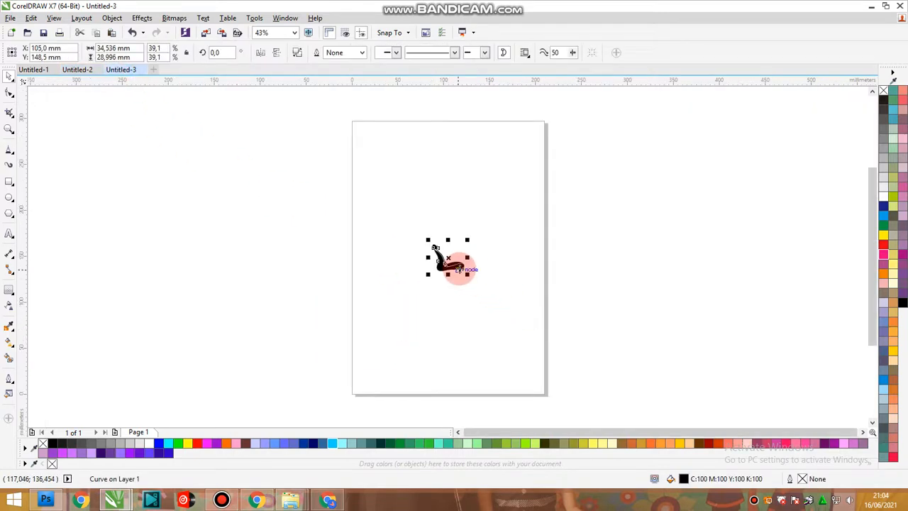
{"action": "right_click", "coordinate": [458, 267]}
{"action": "left_click", "coordinate": [494, 307]}
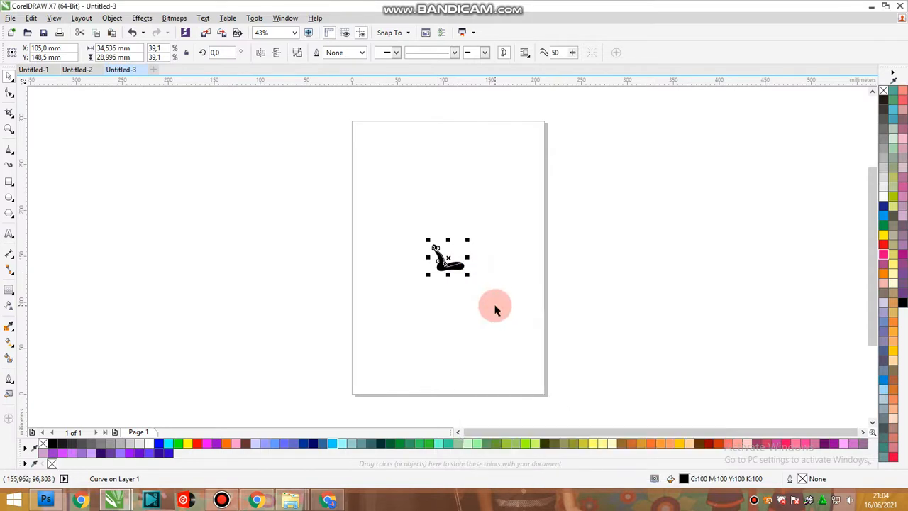
{"action": "left_click", "coordinate": [99, 101]}
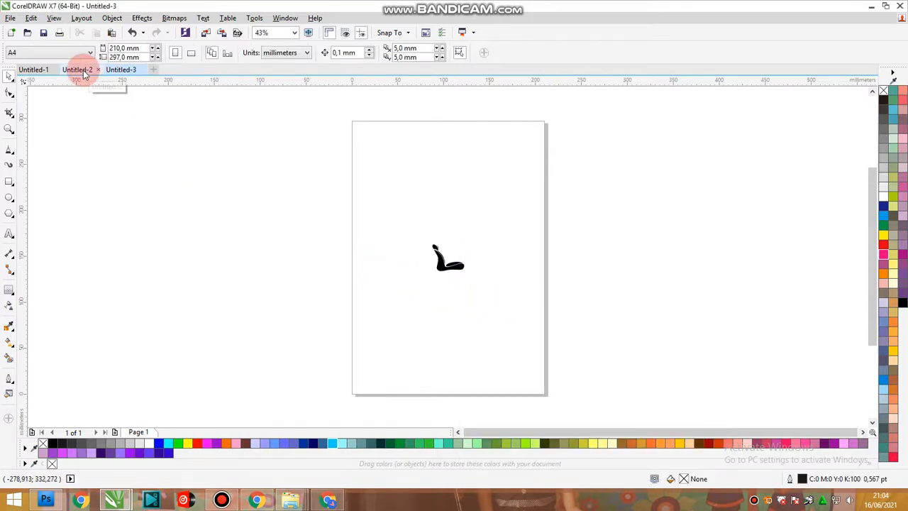
{"action": "left_click", "coordinate": [80, 69]}
{"action": "right_click", "coordinate": [433, 235]}
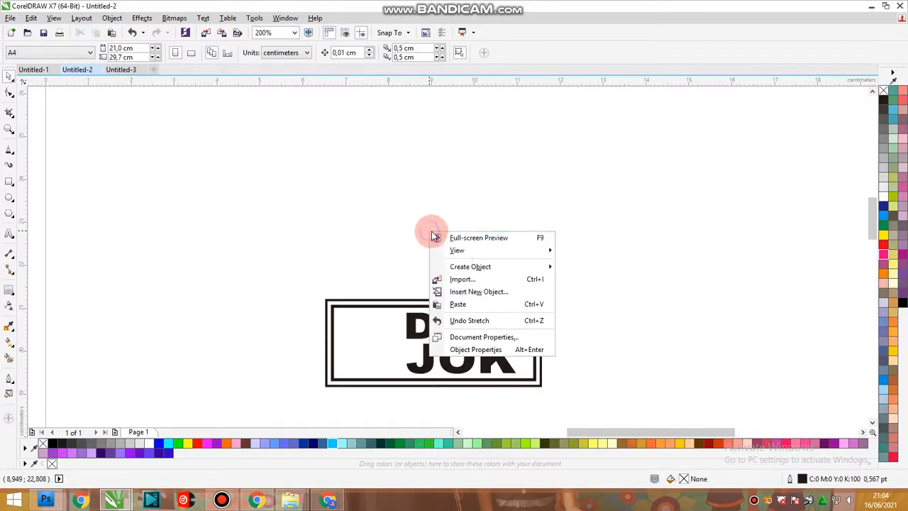
{"action": "left_click", "coordinate": [462, 303]}
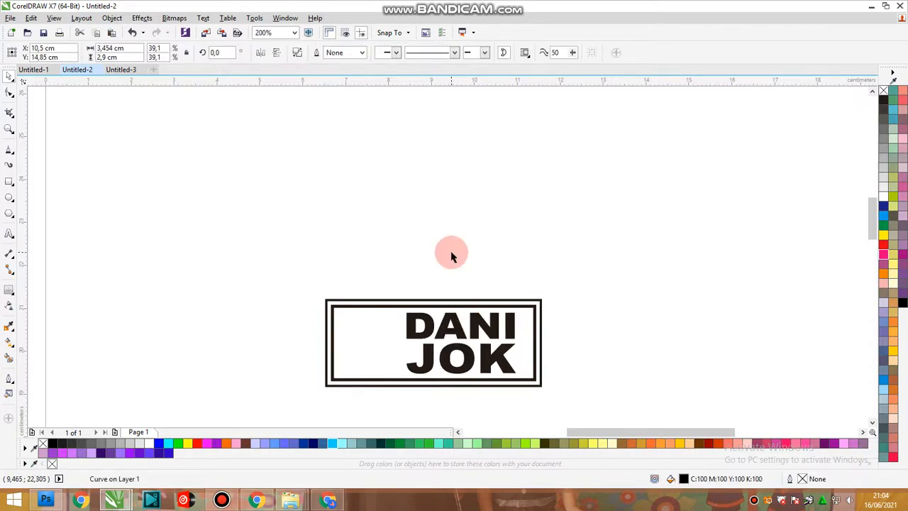
Move the pasted seat silhouette to the left end of the frame and fill it with K100 black.
{"action": "scroll", "coordinate": [452, 256], "scroll_direction": "down", "scroll_amount": 2}
{"action": "left_click_drag", "start_coordinate": [462, 334], "coordinate": [403, 263]}
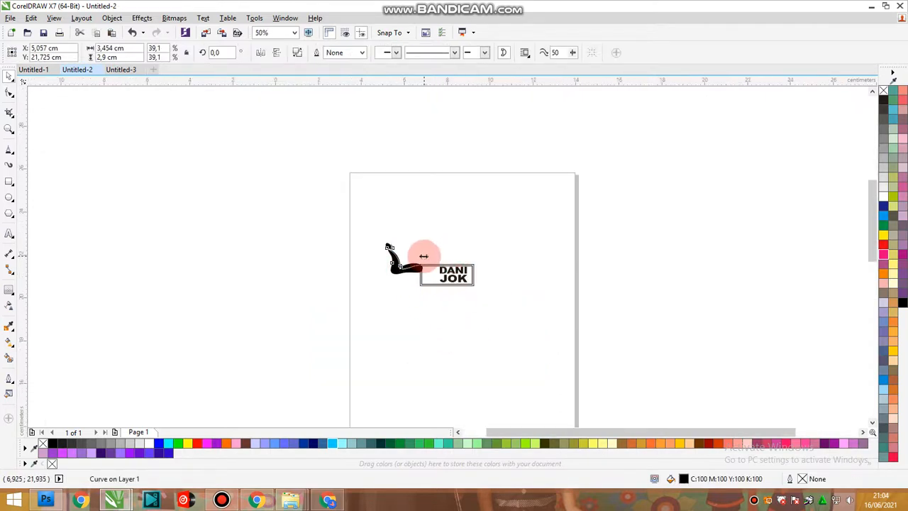
{"action": "scroll", "coordinate": [424, 256], "scroll_direction": "up", "scroll_amount": 1}
{"action": "left_click", "coordinate": [884, 98]}
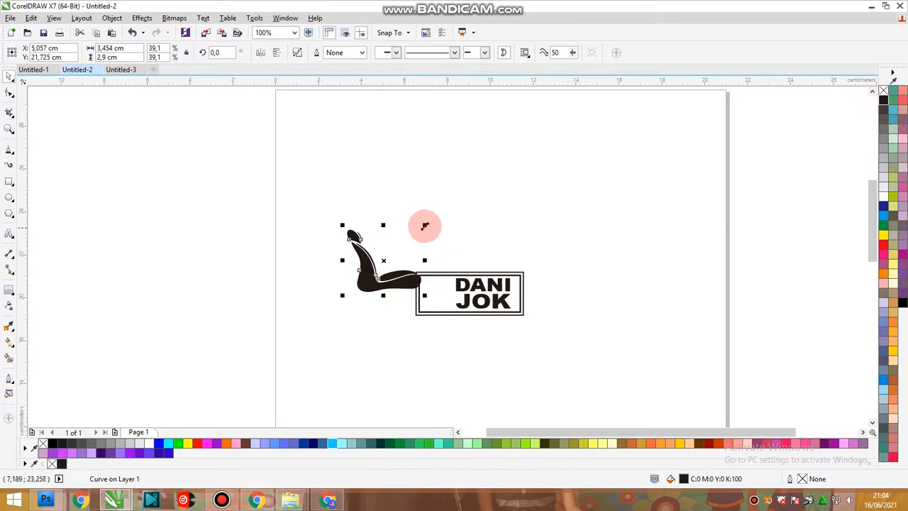
Shrink the seat silhouette to about 1.5 by 1.25 cm and place it inside the frame, left of the name.
{"action": "left_click_drag", "start_coordinate": [424, 226], "coordinate": [462, 258]}
{"action": "scroll", "coordinate": [375, 291], "scroll_direction": "up", "scroll_amount": 1}
{"action": "scroll", "coordinate": [471, 265], "scroll_direction": "up", "scroll_amount": 1}
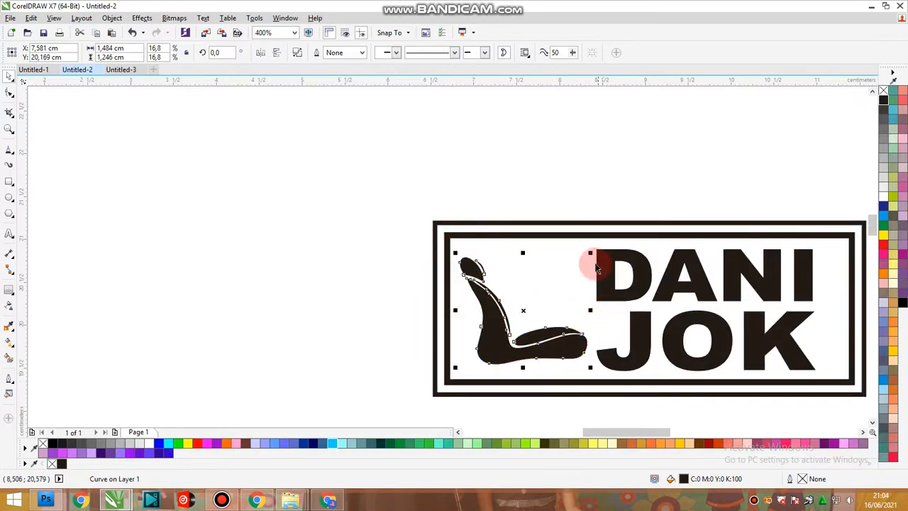
{"action": "left_click_drag", "start_coordinate": [591, 253], "coordinate": [593, 251]}
{"action": "left_click", "coordinate": [484, 179]}
Stretch the grouped name words slightly wider toward the right edge of the inner frame.
{"action": "scroll", "coordinate": [440, 203], "scroll_direction": "down", "scroll_amount": 1}
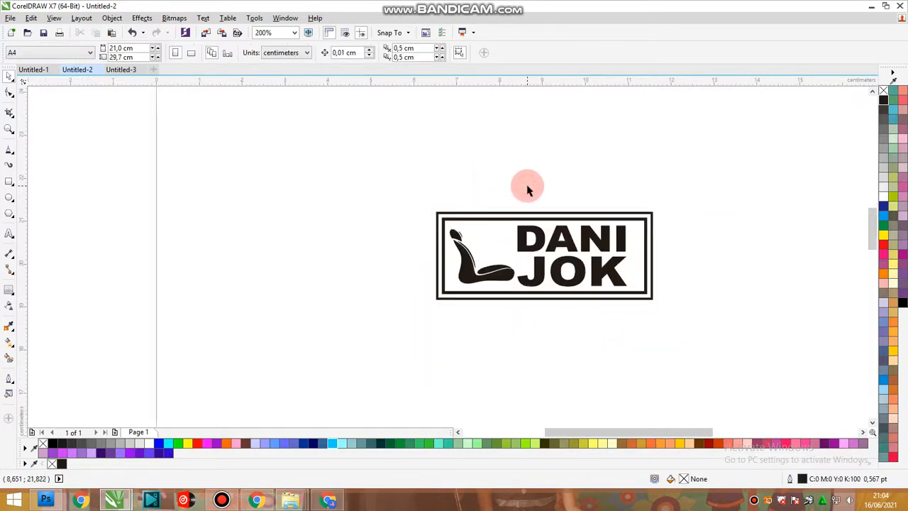
{"action": "left_click", "coordinate": [631, 262]}
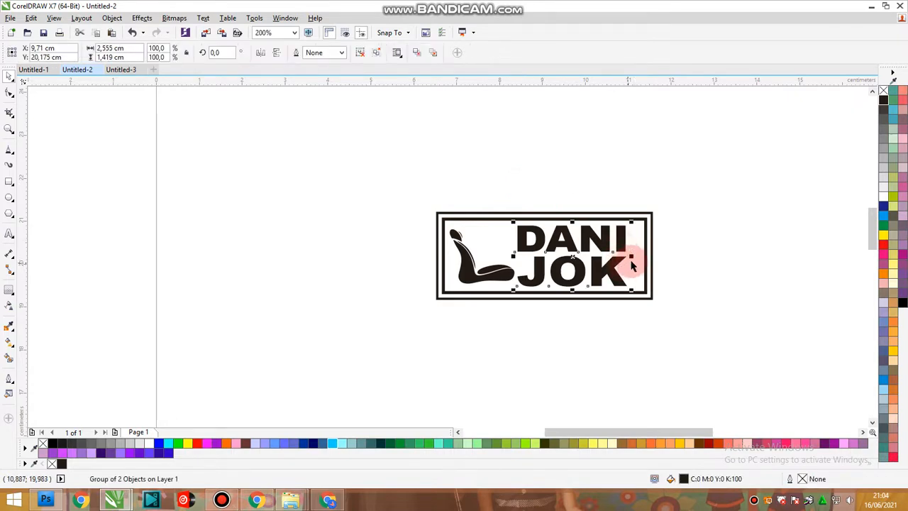
{"action": "left_click_drag", "start_coordinate": [633, 257], "coordinate": [640, 256]}
{"action": "left_click", "coordinate": [704, 247]}
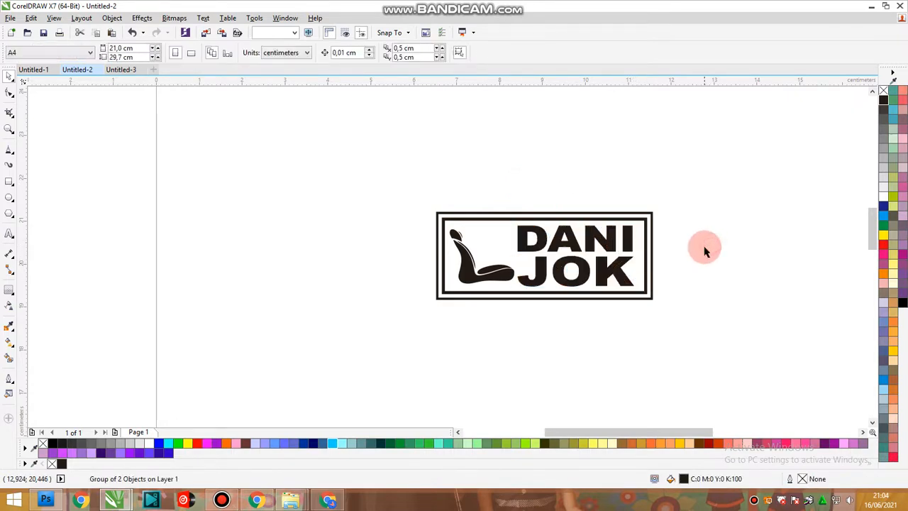
{"action": "scroll", "coordinate": [440, 153], "scroll_direction": "down", "scroll_amount": 1}
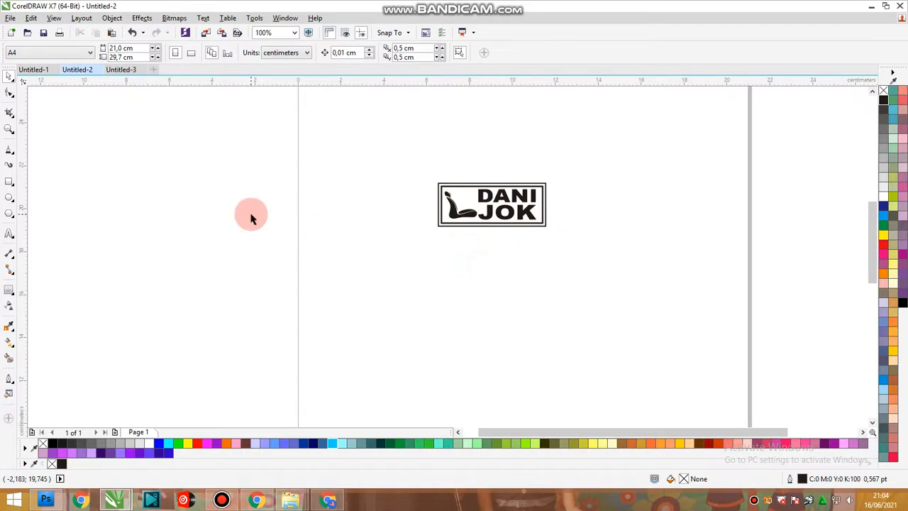
Group the frame, seat silhouette and name of the finished label into one object.
{"action": "left_click_drag", "start_coordinate": [395, 149], "coordinate": [673, 282]}
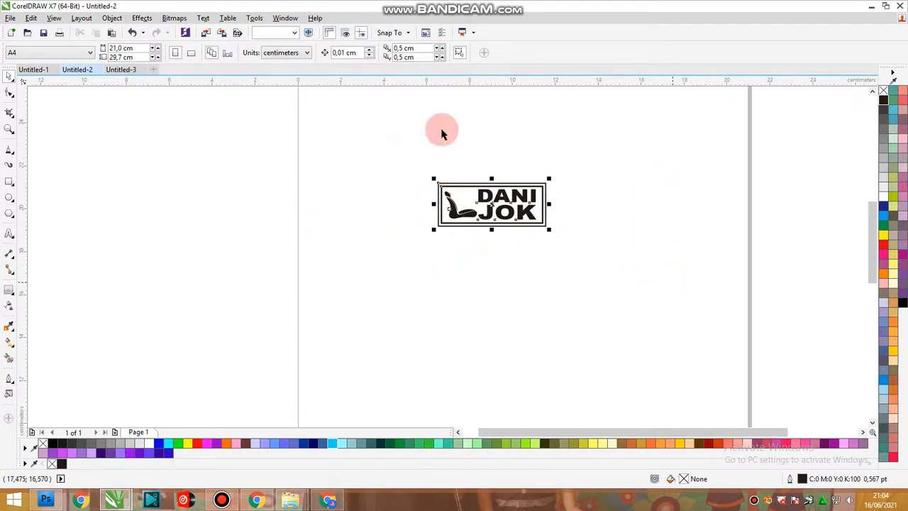
{"action": "left_click", "coordinate": [112, 18]}
{"action": "mouse_move", "coordinate": [163, 206]}
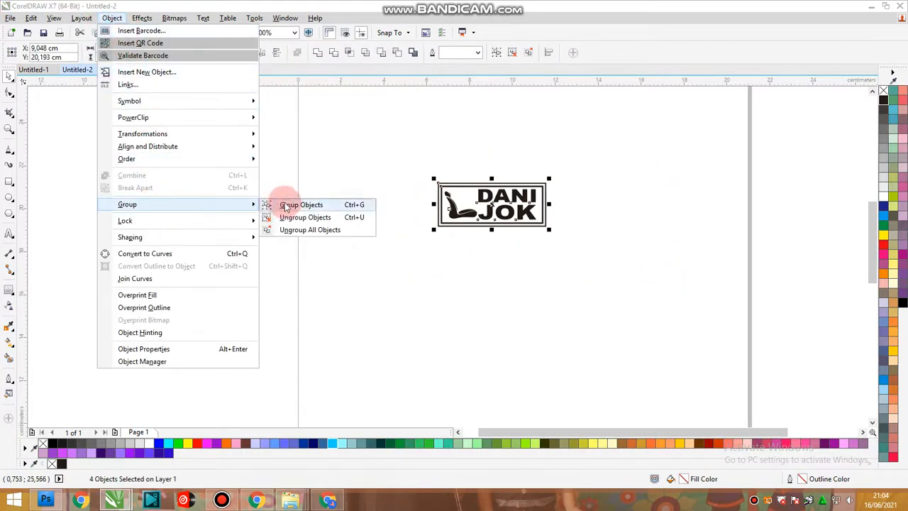
{"action": "left_click", "coordinate": [297, 206]}
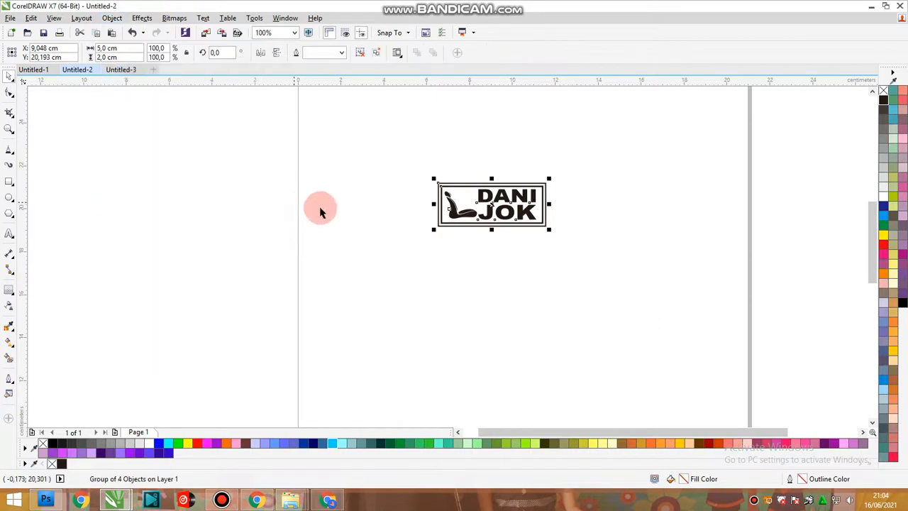
{"action": "left_click", "coordinate": [361, 201]}
Add artistic text well below the label, with "SELESAI..." on the first line and "CEPAT DAN MUDAH..." on the second.
{"action": "left_click", "coordinate": [8, 239]}
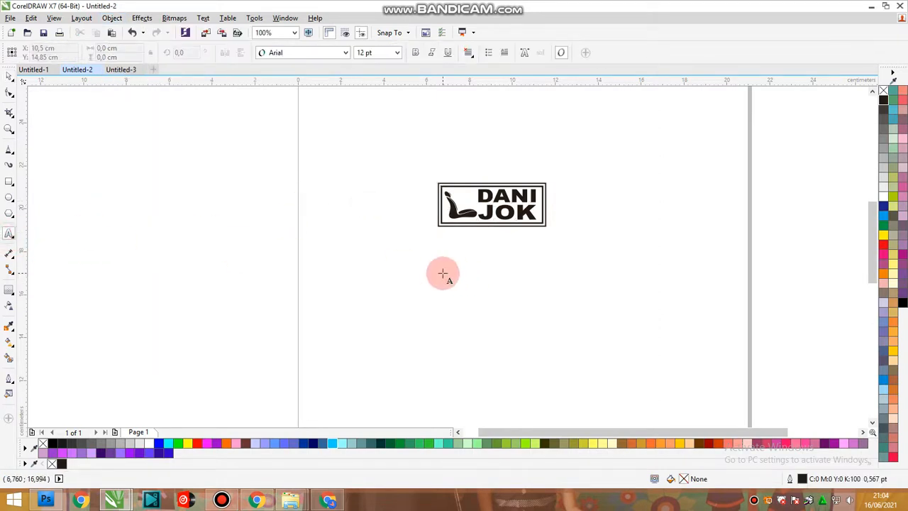
{"action": "left_click", "coordinate": [442, 273]}
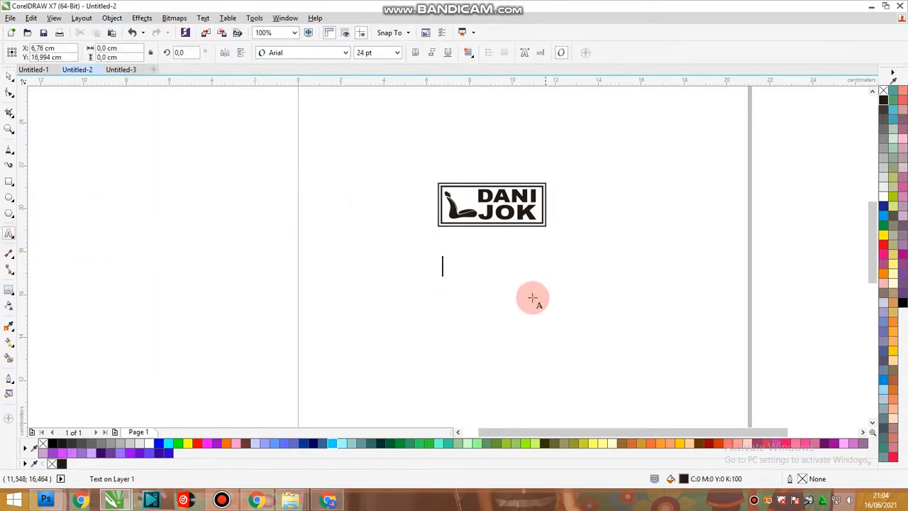
{"action": "left_click", "coordinate": [443, 355]}
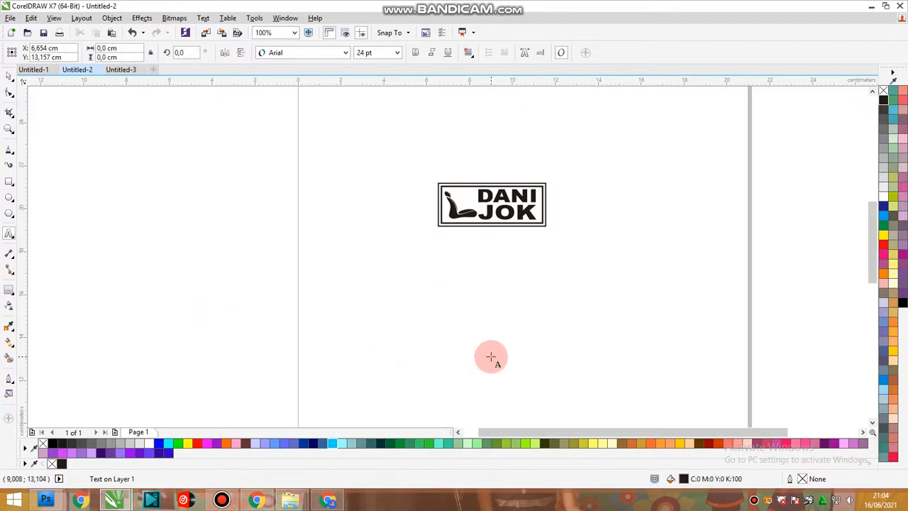
{"action": "type", "text": "SELESAI... "}
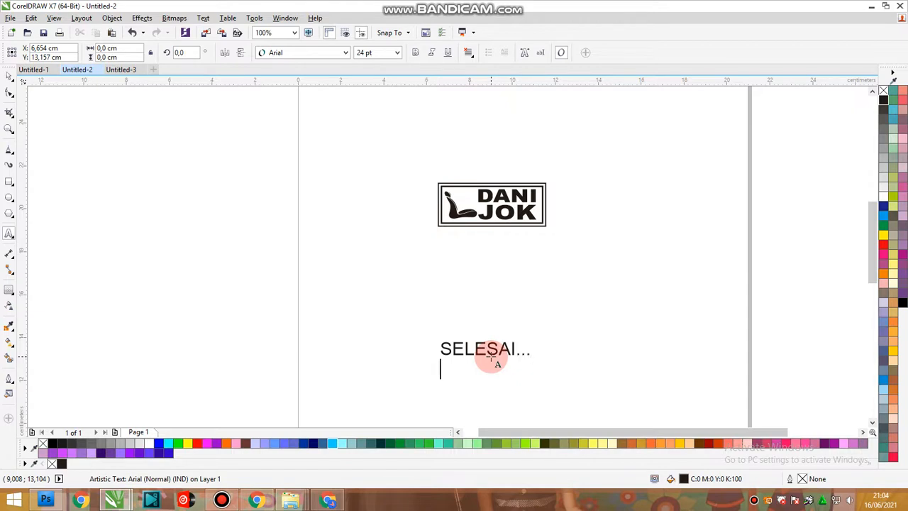
{"action": "type", "text": "CEPAT"}
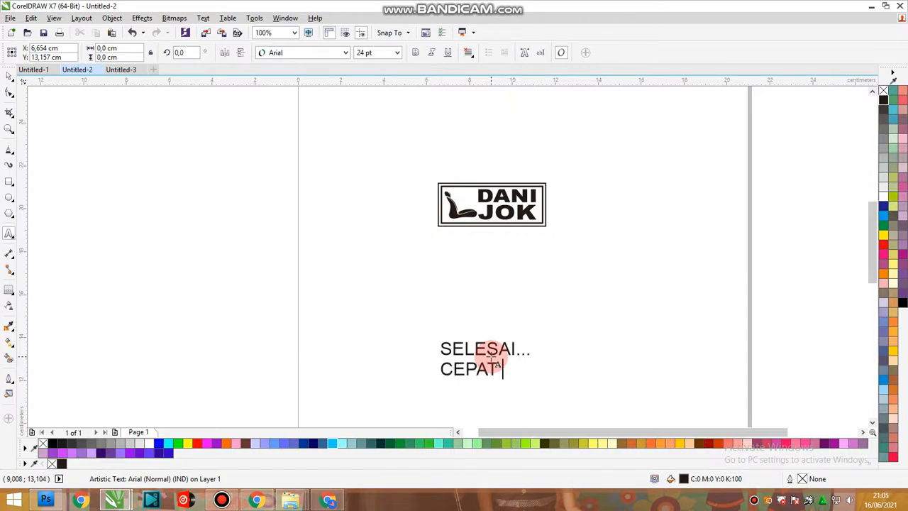
{"action": "type", "text": " DAN M"}
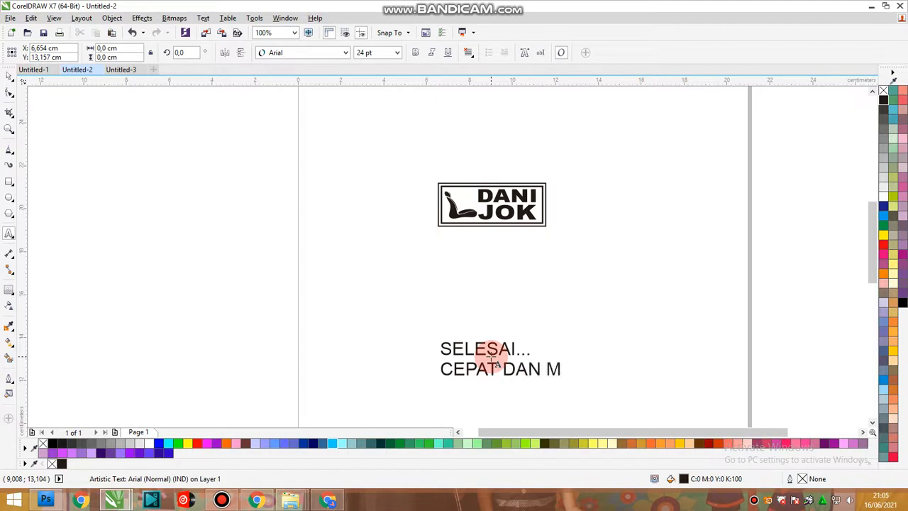
{"action": "type", "text": "UDAH... "}
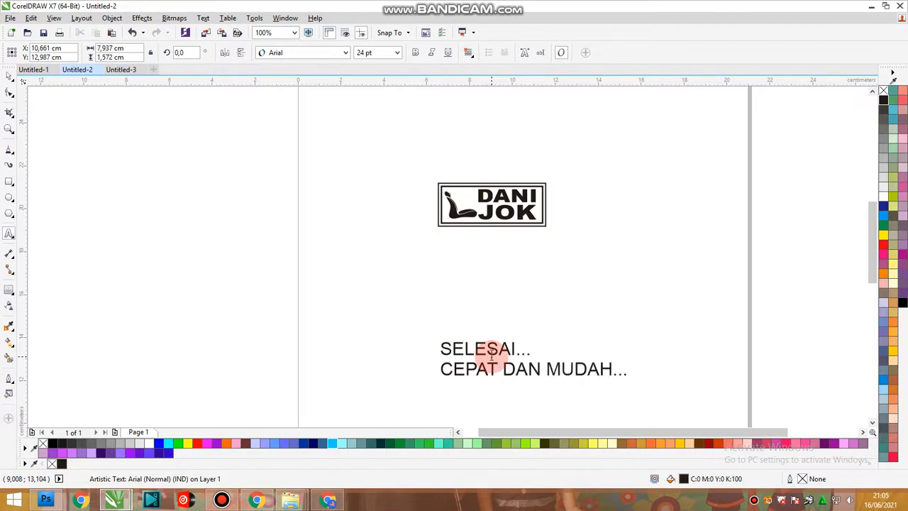
{"action": "type", "text": "JANGAN L"}
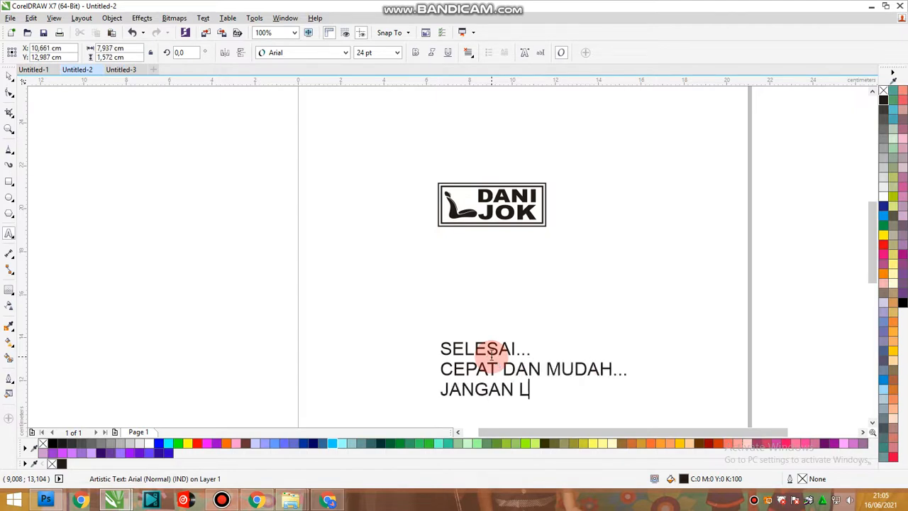
{"action": "type", "text": "UPA "}
{"action": "type", "text": "LIKE & SU"}
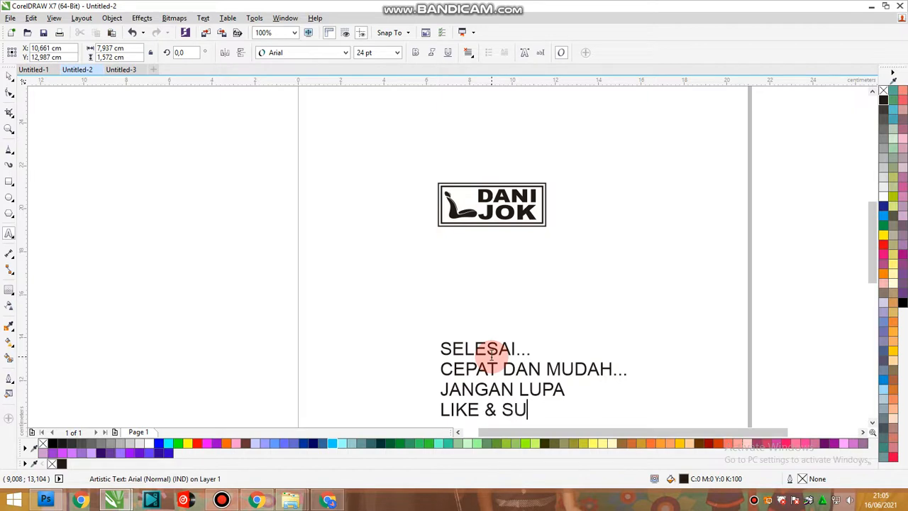
{"action": "type", "text": "BCRIBE"}
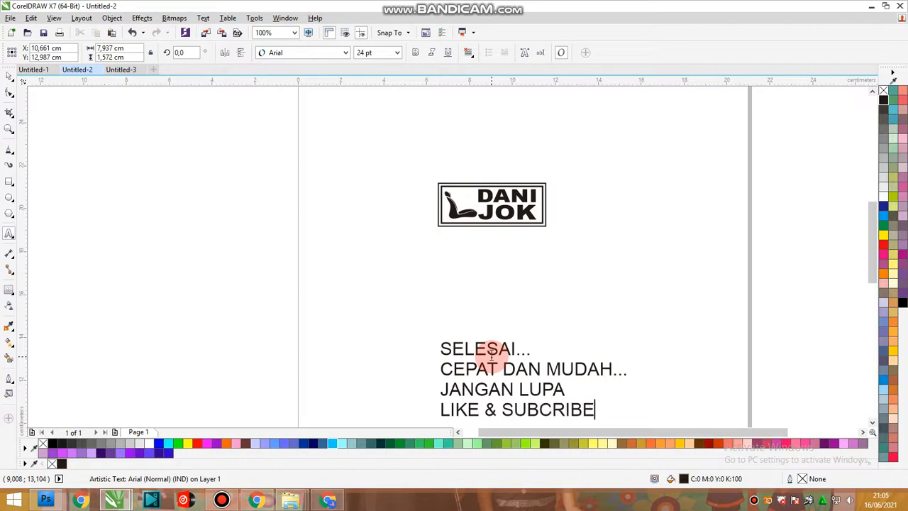
{"action": "type", "text": " Y GUYS..."}
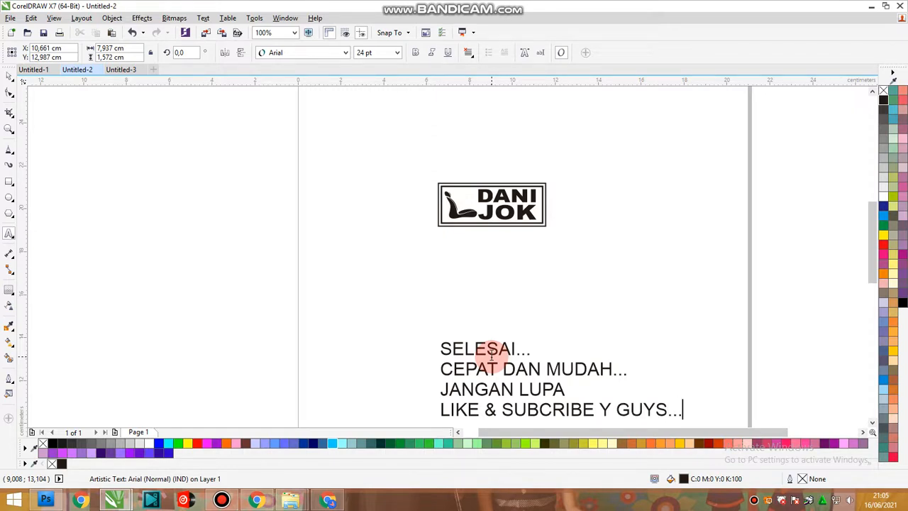
Zoom in on the four-line closing message and show it in full-screen preview.
{"action": "left_click", "coordinate": [10, 76]}
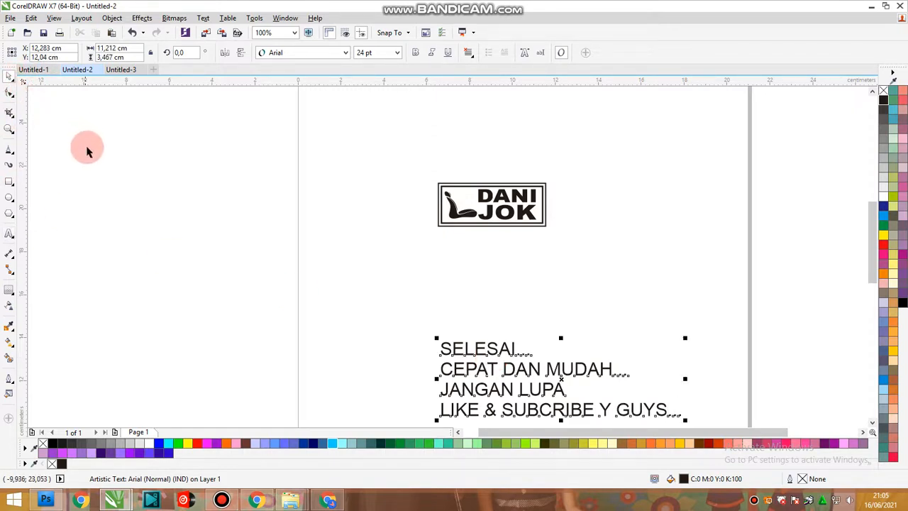
{"action": "key", "text": "shift+F2"}
{"action": "key", "text": "F9"}
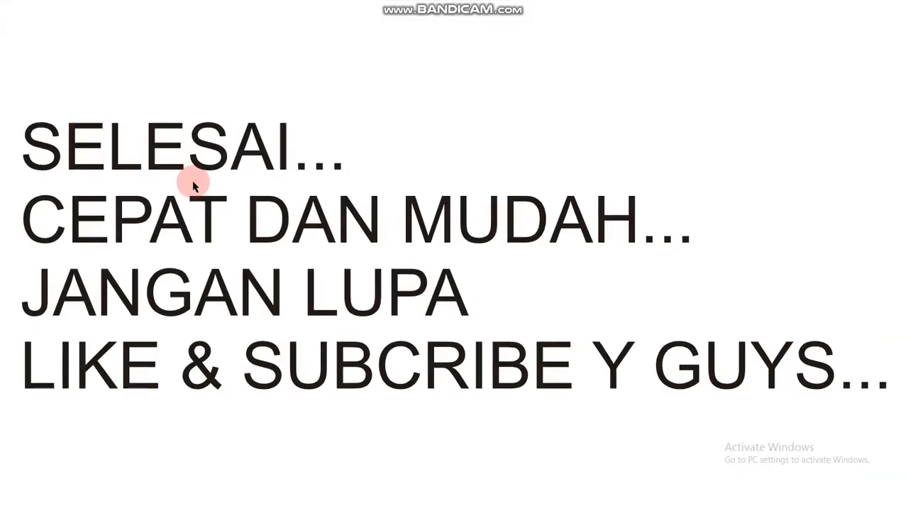